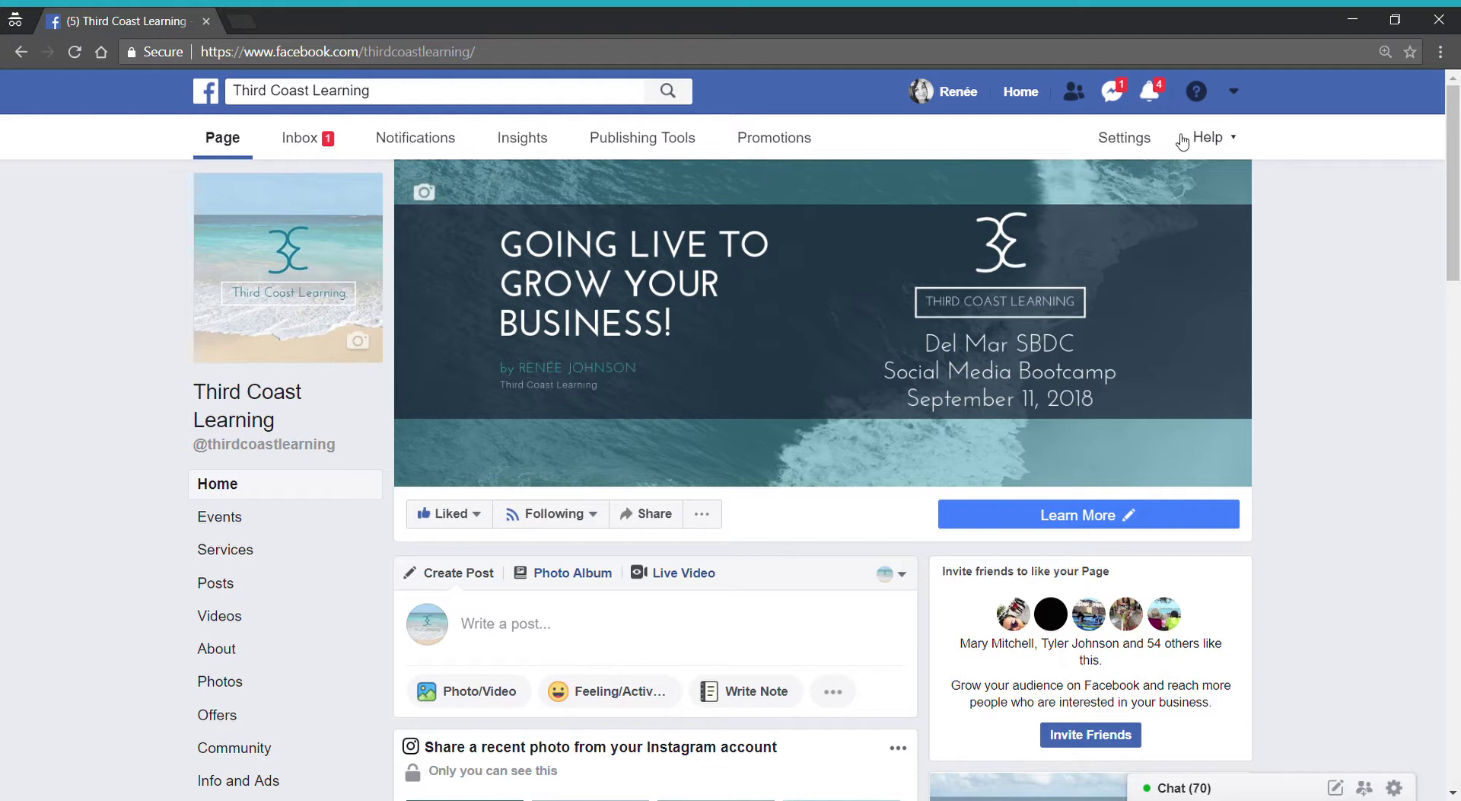
# - Start creating a Live Creative Kit for the Third Coast Learning page from the page's video settings
pyautogui.click(1134, 141)
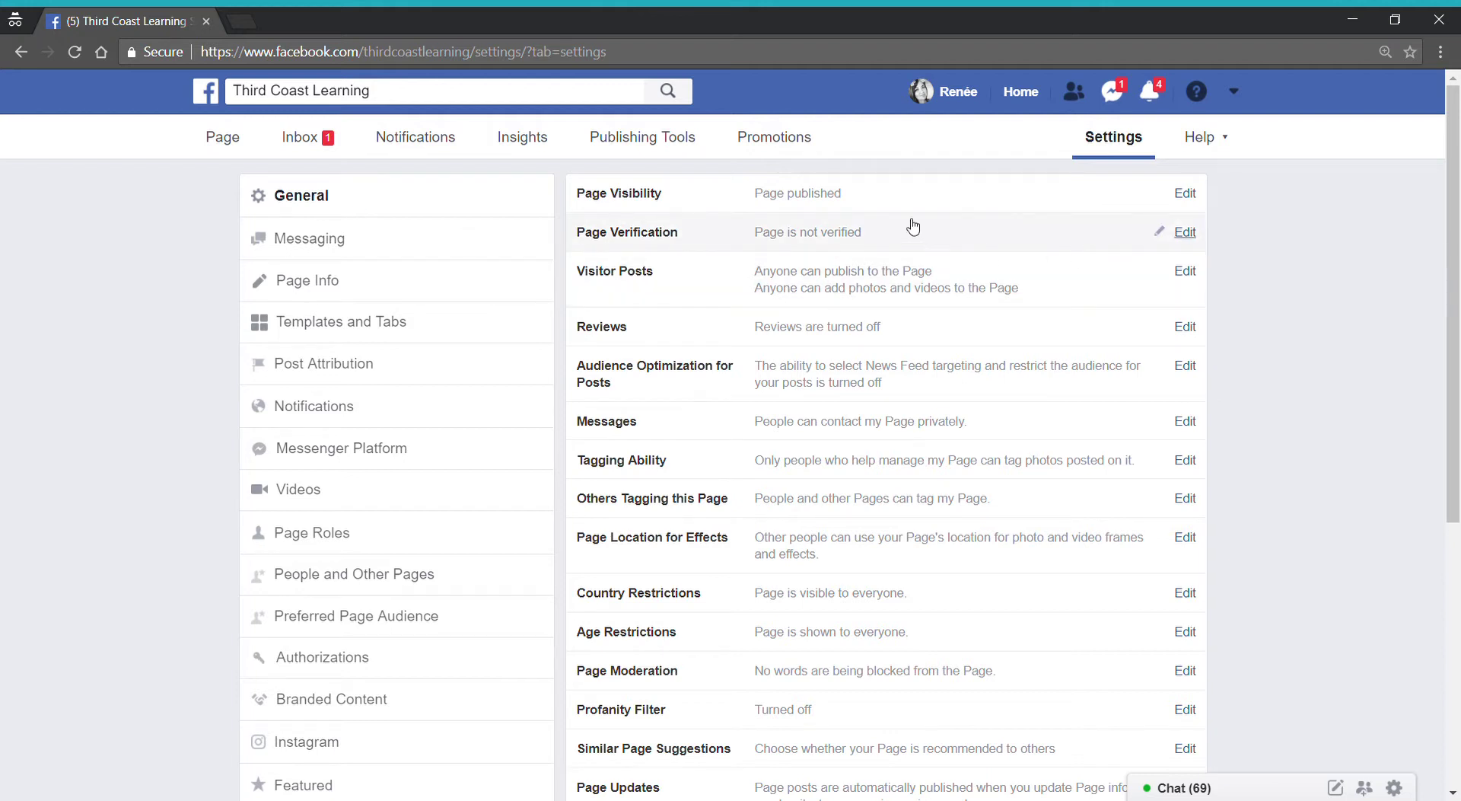
pyautogui.scroll(-5, 864, 318)
pyautogui.scroll(5, 866, 321)
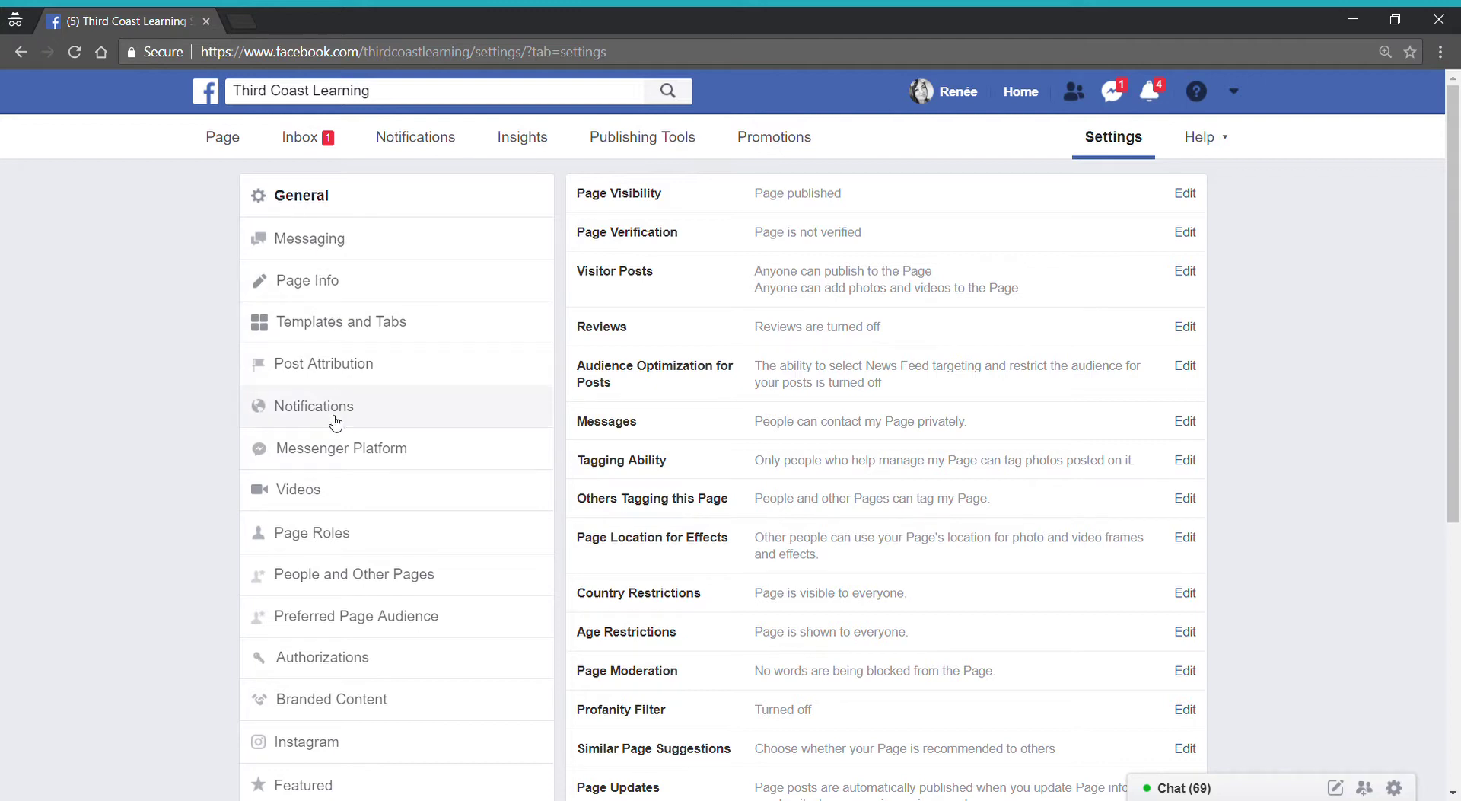
pyautogui.click(295, 504)
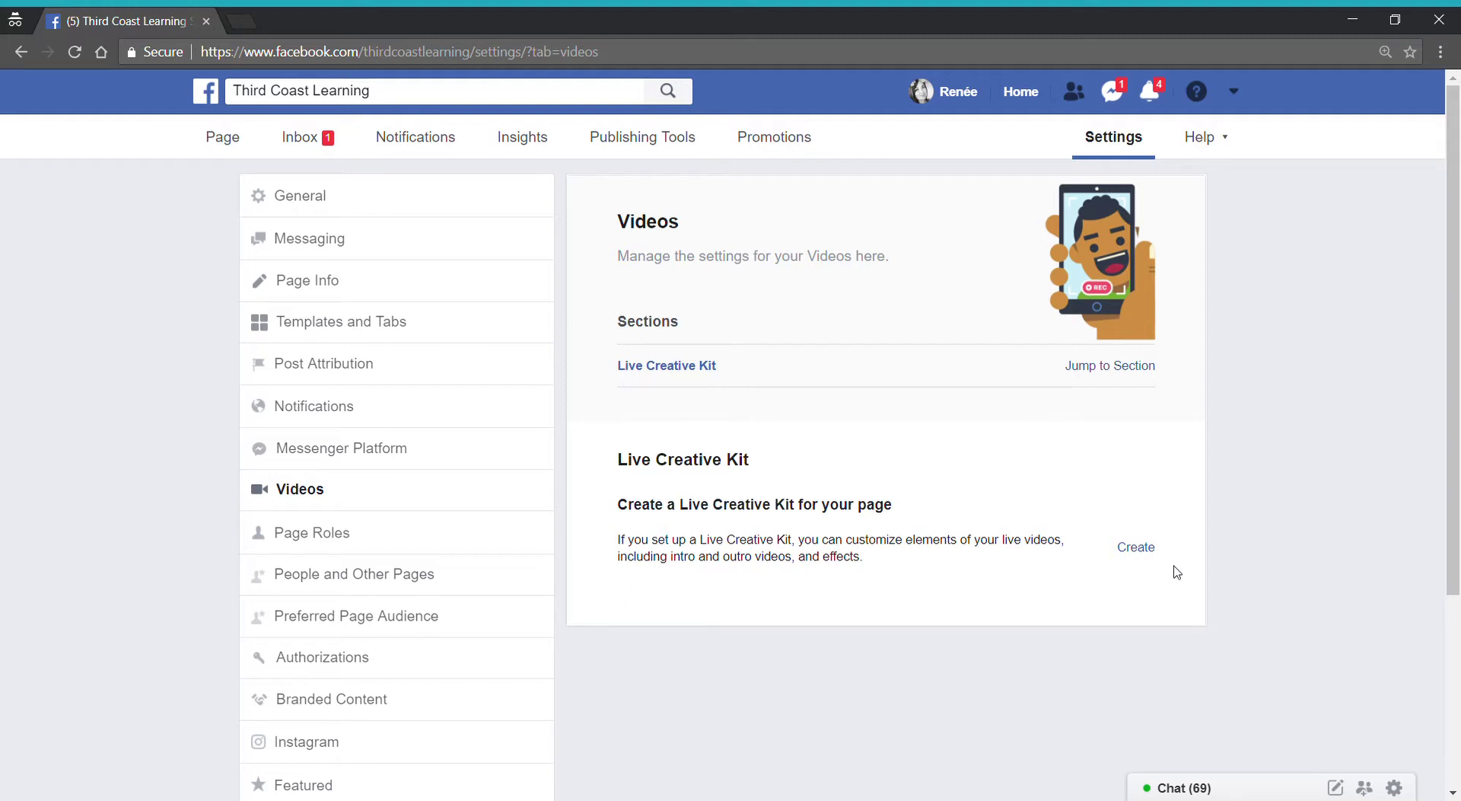
pyautogui.click(1138, 548)
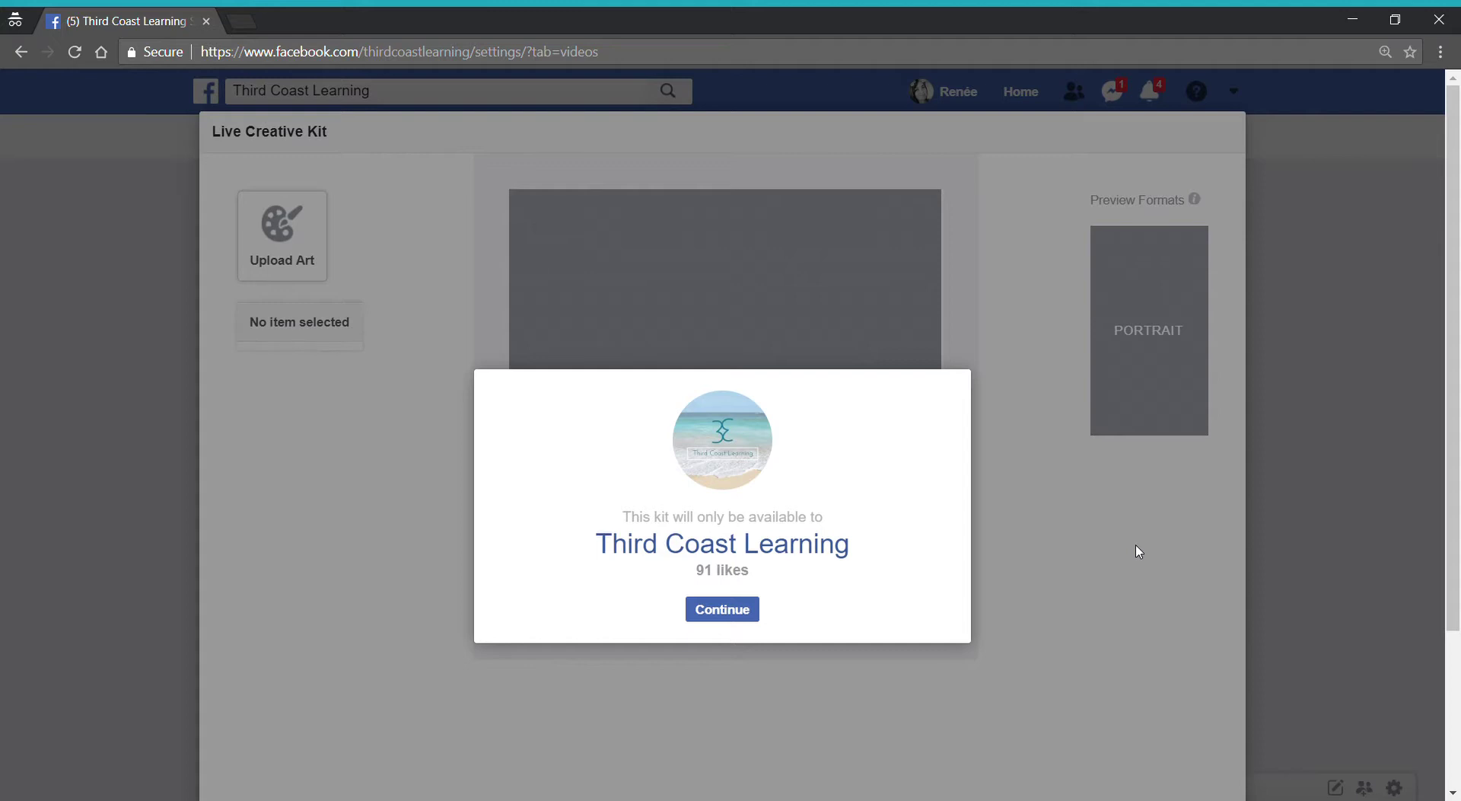
pyautogui.click(728, 618)
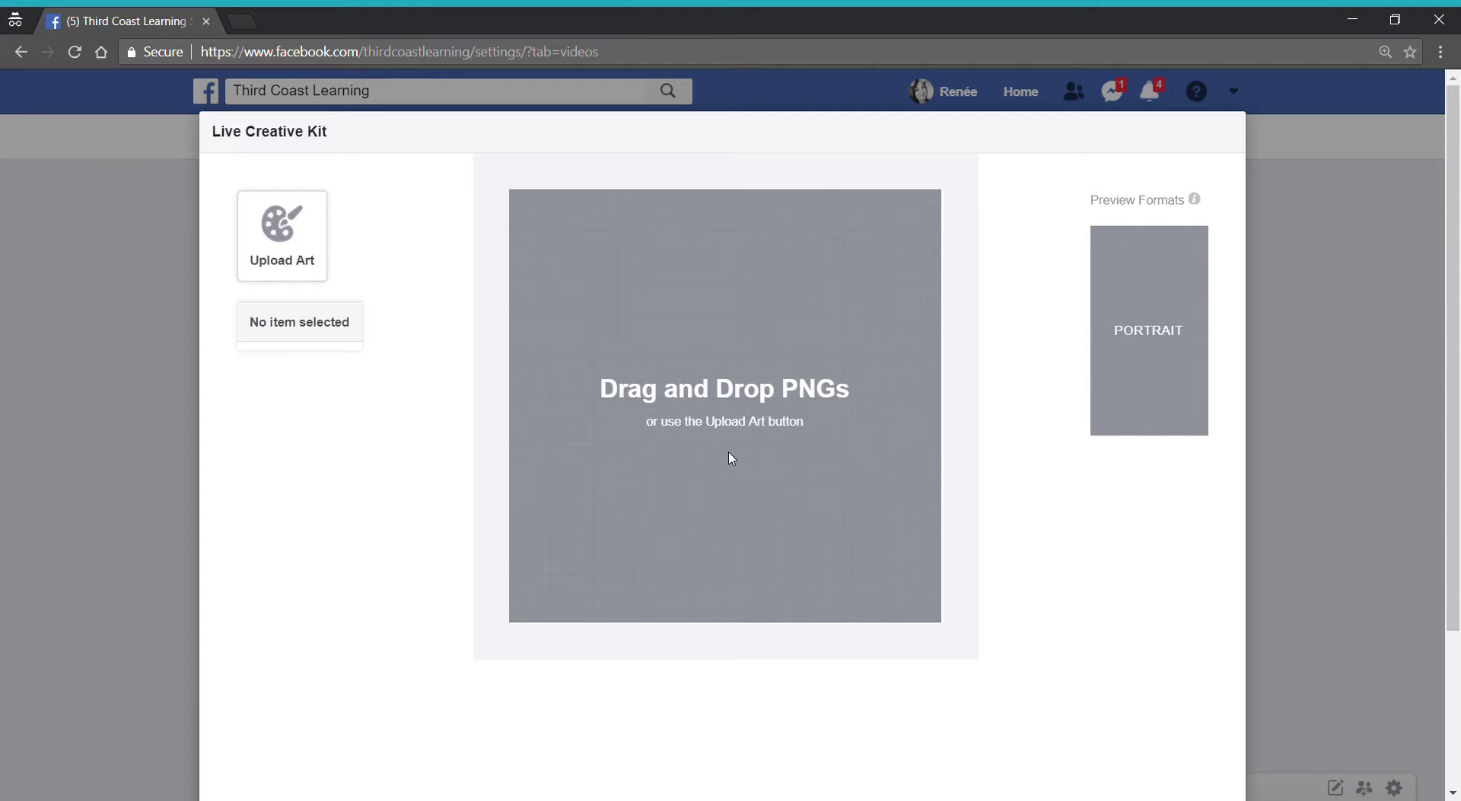
# - Upload the Third Coast Learning beach logo image as frame art and move it down to the canvas's lower edge
pyautogui.click(283, 255)
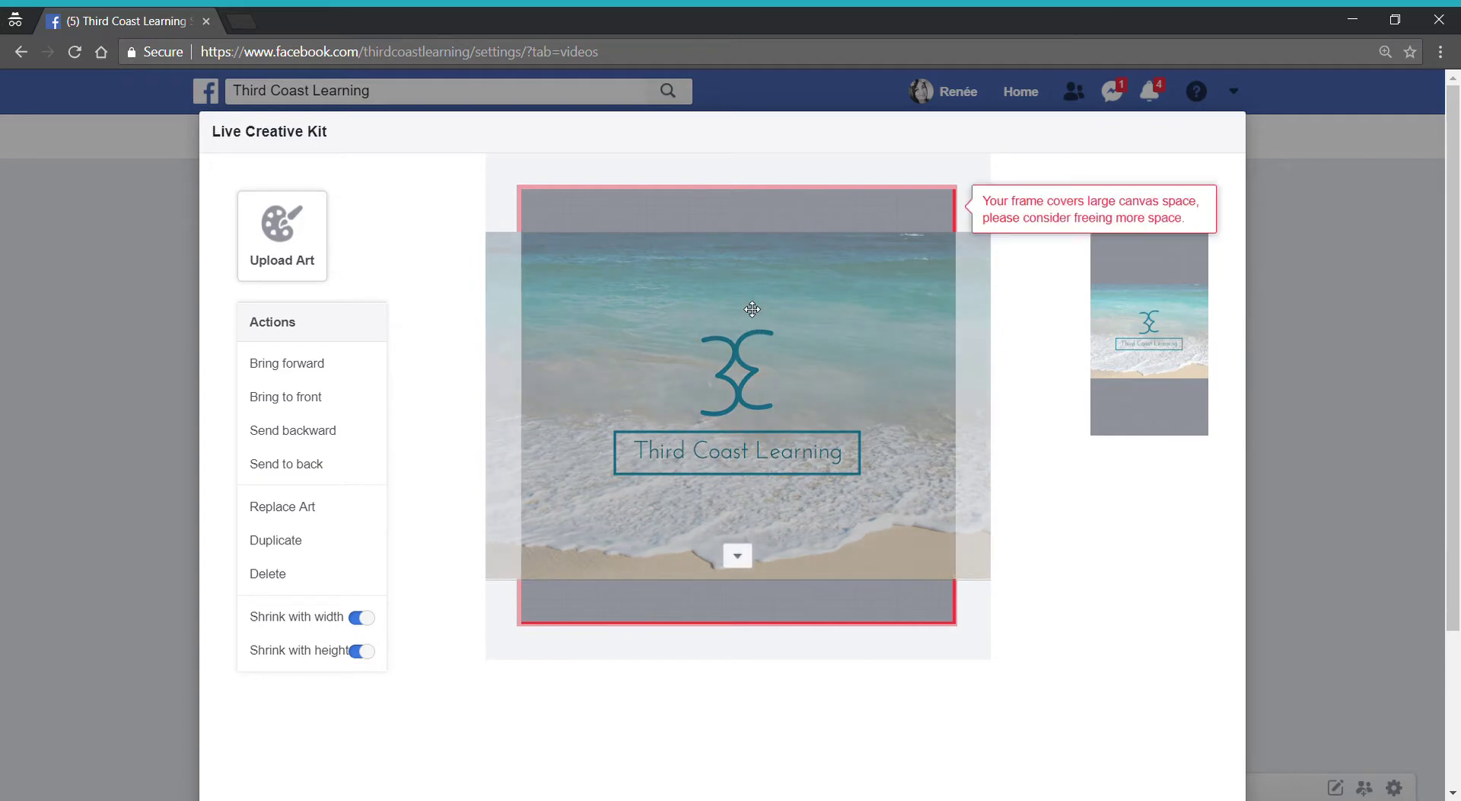
pyautogui.click(752, 309)
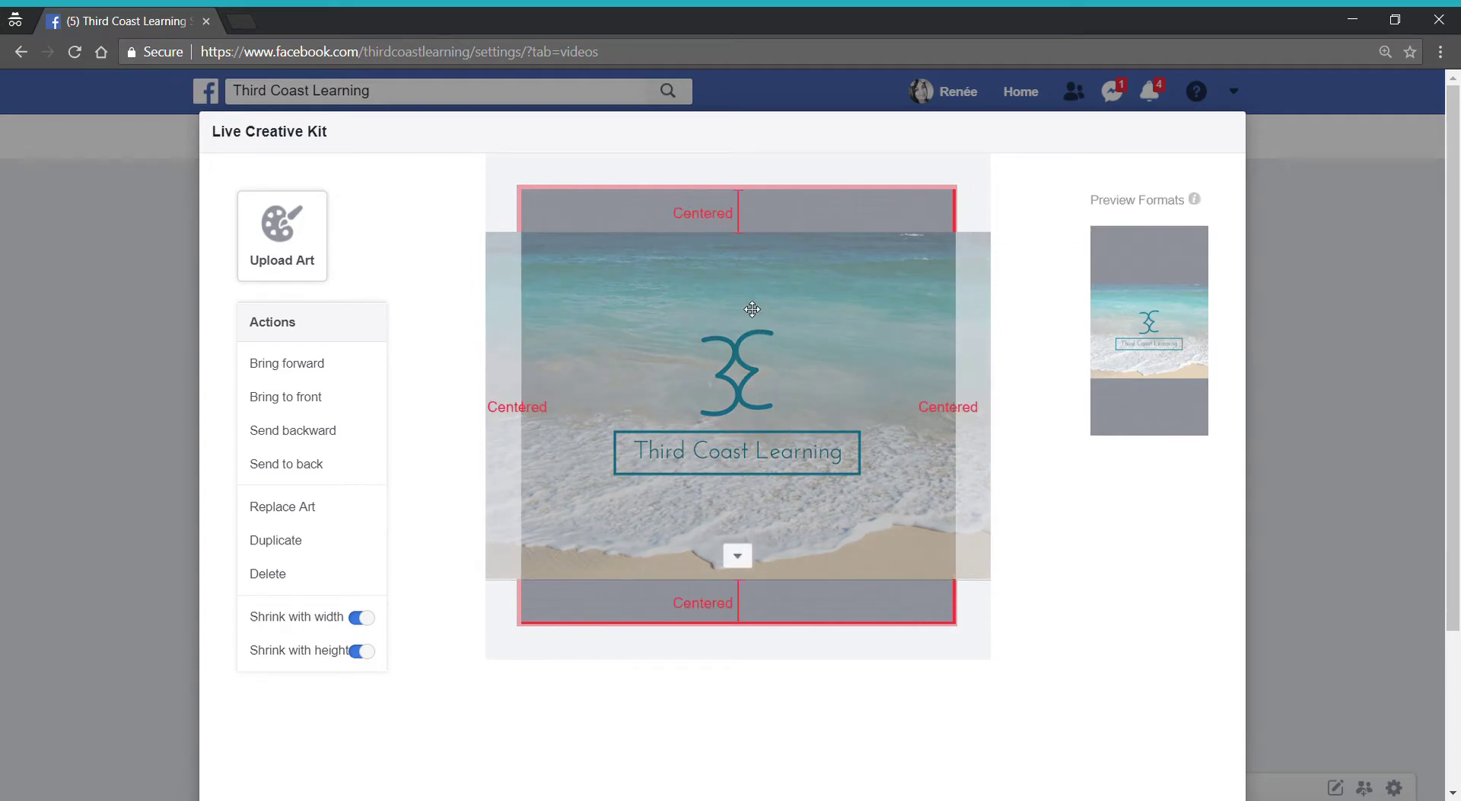
pyautogui.moveTo(957, 196)
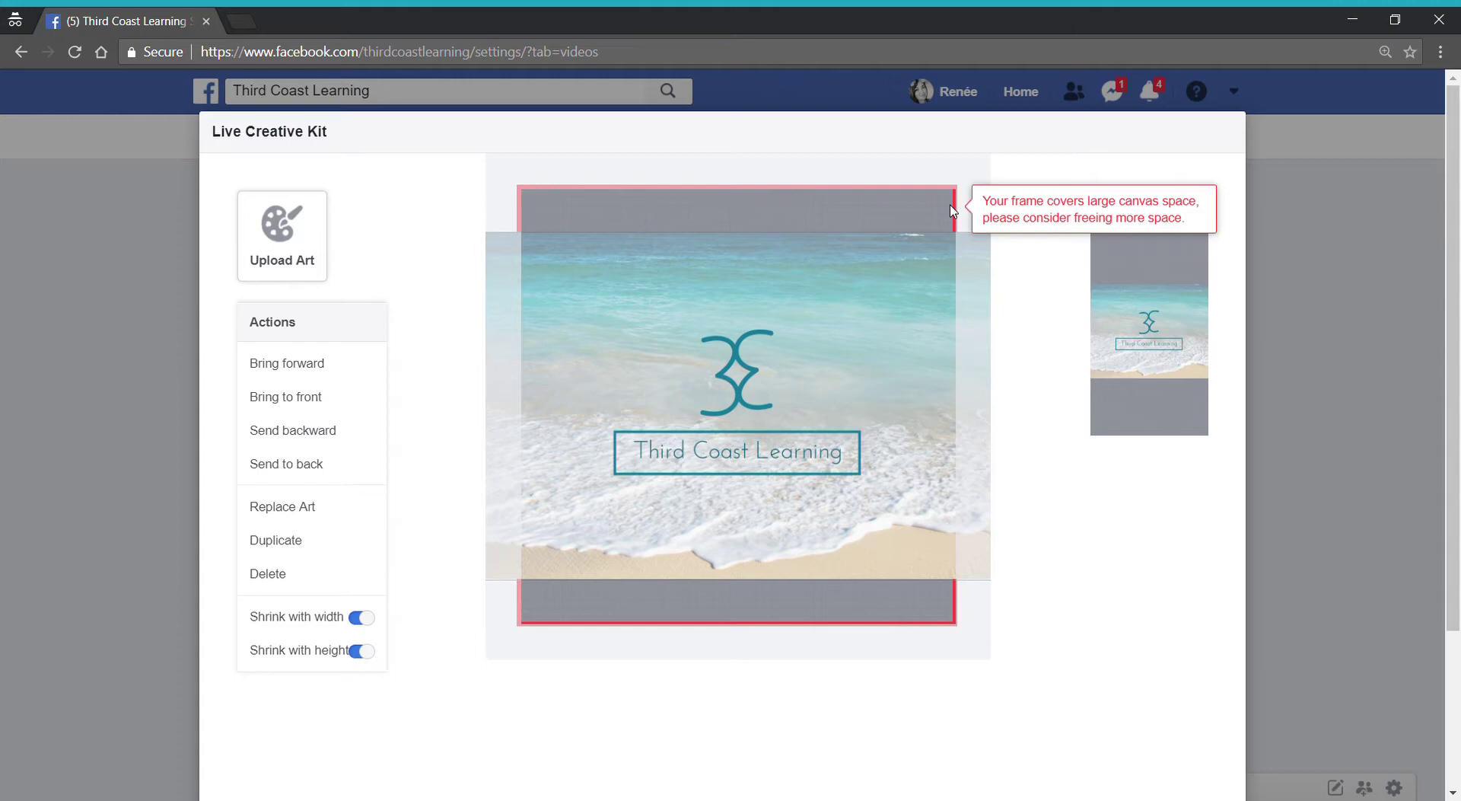
pyautogui.moveTo(568, 356)
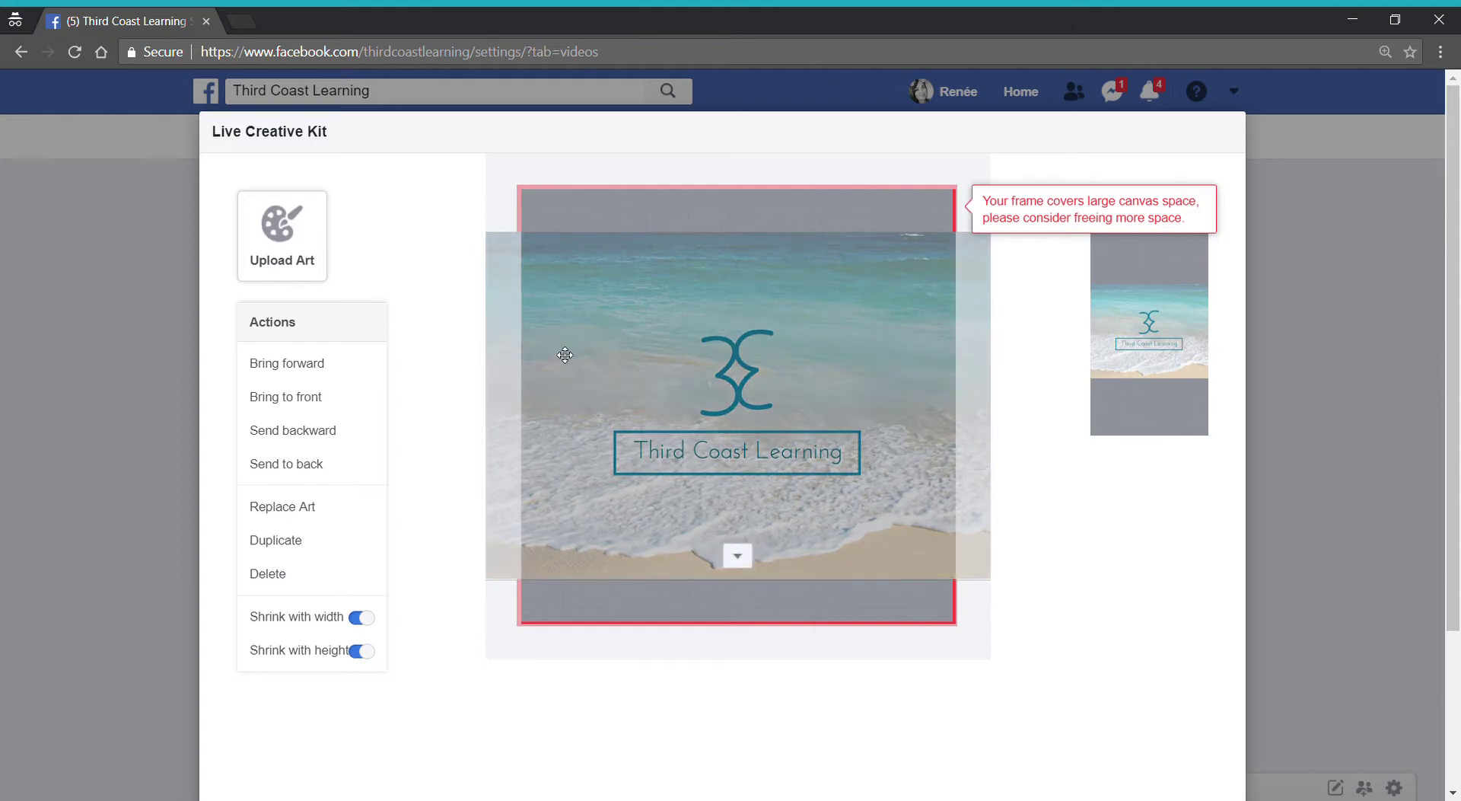
pyautogui.moveTo(548, 291); pyautogui.dragTo(554, 297)
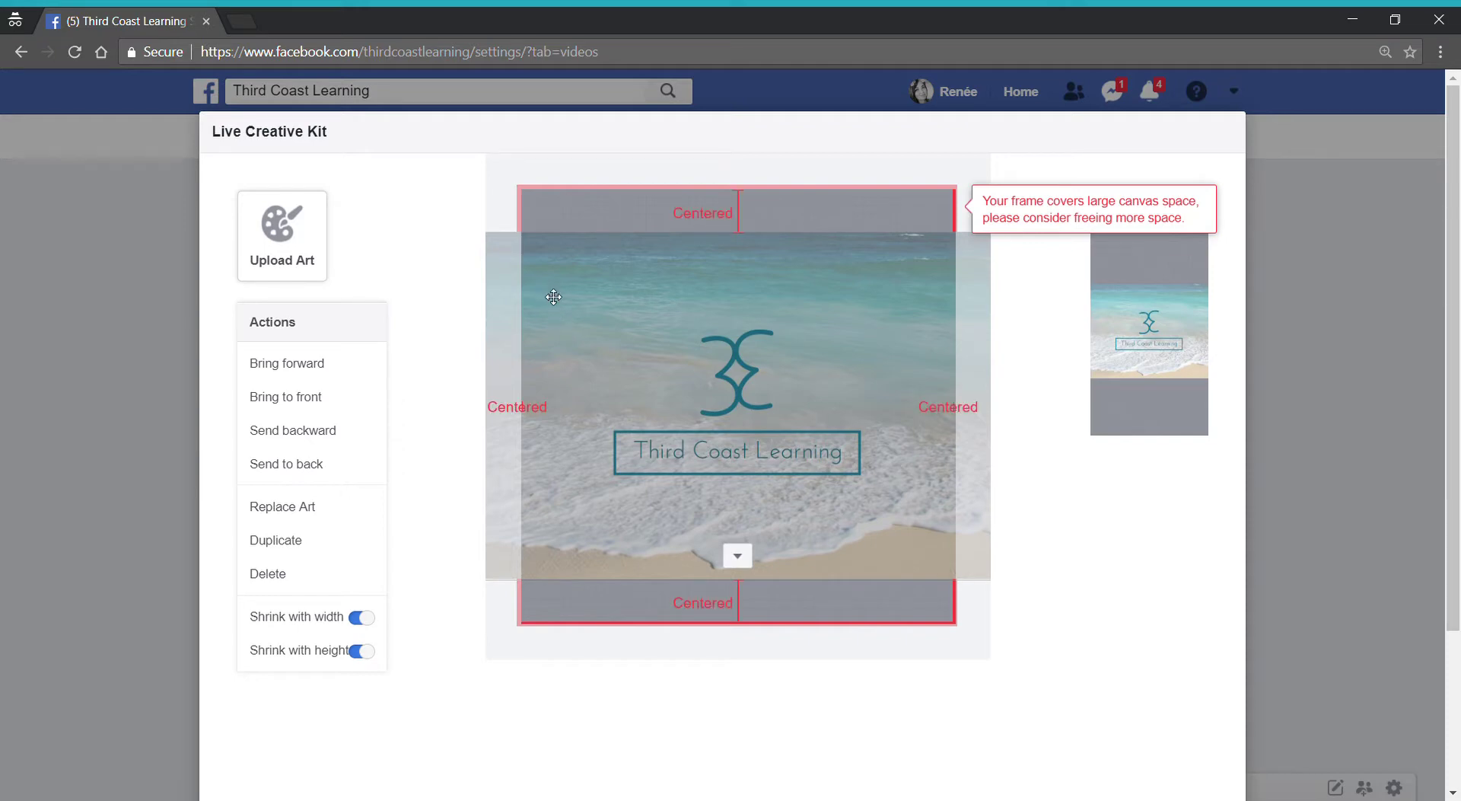
pyautogui.moveTo(668, 292); pyautogui.dragTo(668, 310)
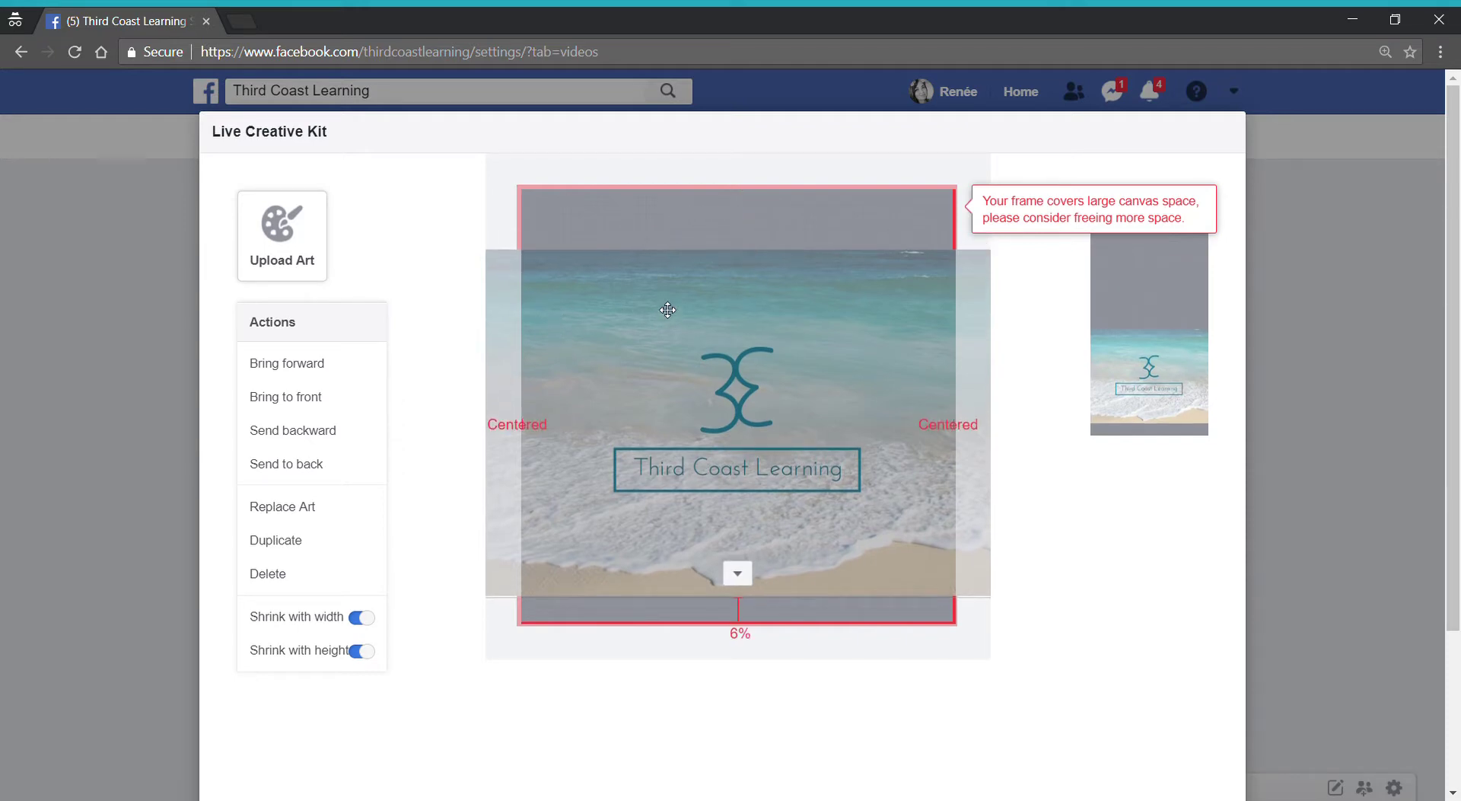
pyautogui.moveTo(798, 322); pyautogui.dragTo(794, 355)
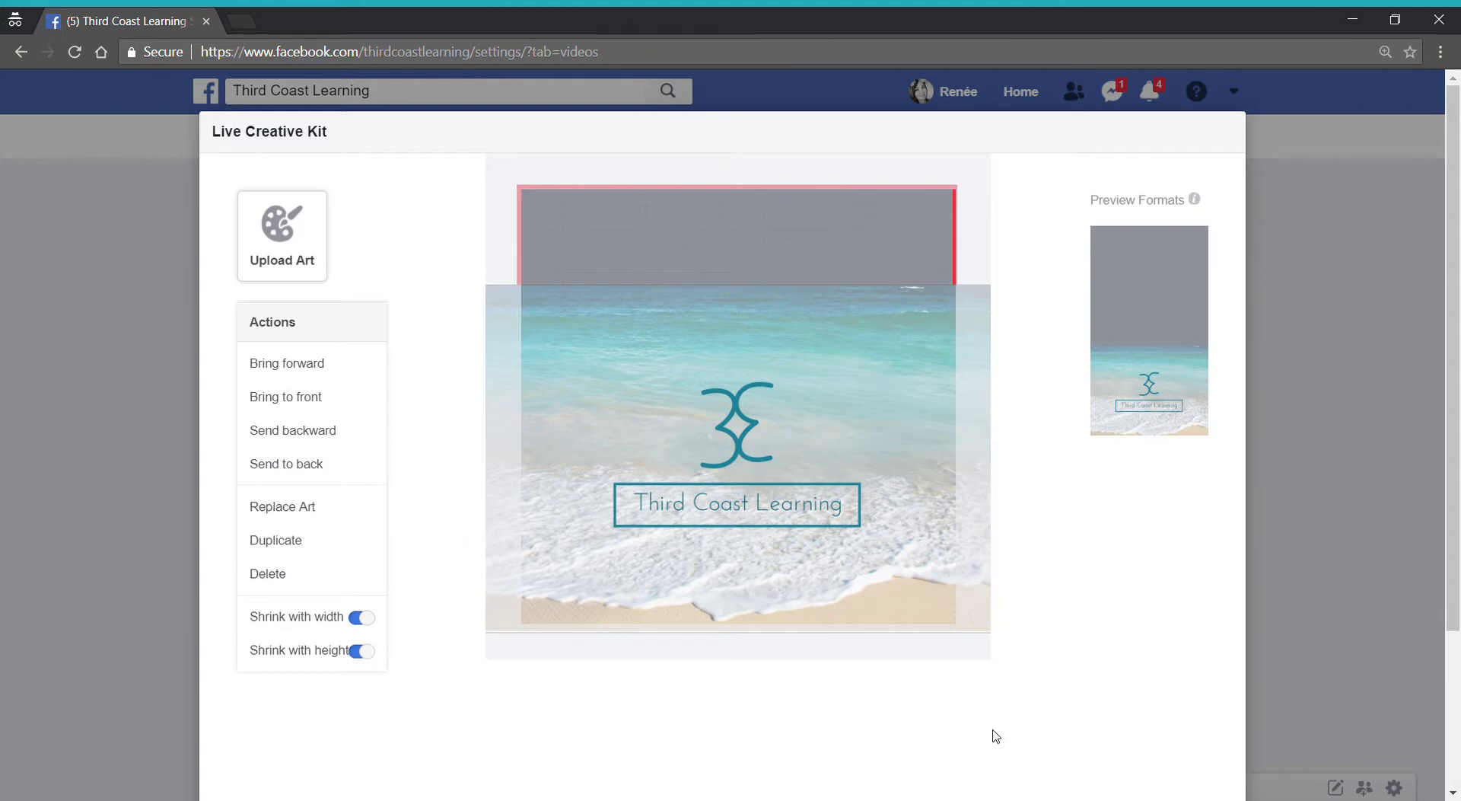
# - Preview the frame in portrait format, then shrink the beach art to the canvas width and align it with the canvas's bottom edge
pyautogui.moveTo(1175, 388)
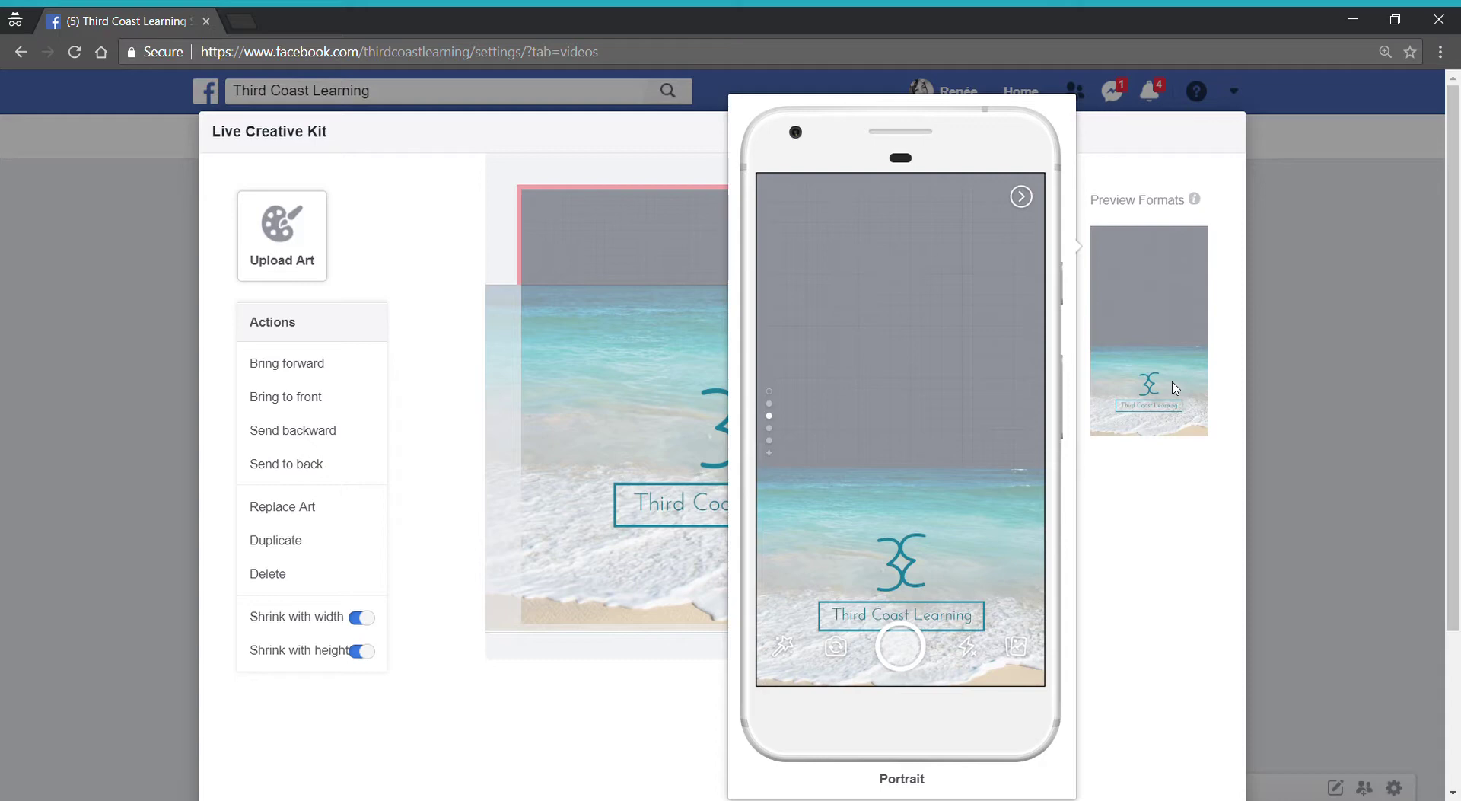
pyautogui.moveTo(679, 470); pyautogui.dragTo(680, 447)
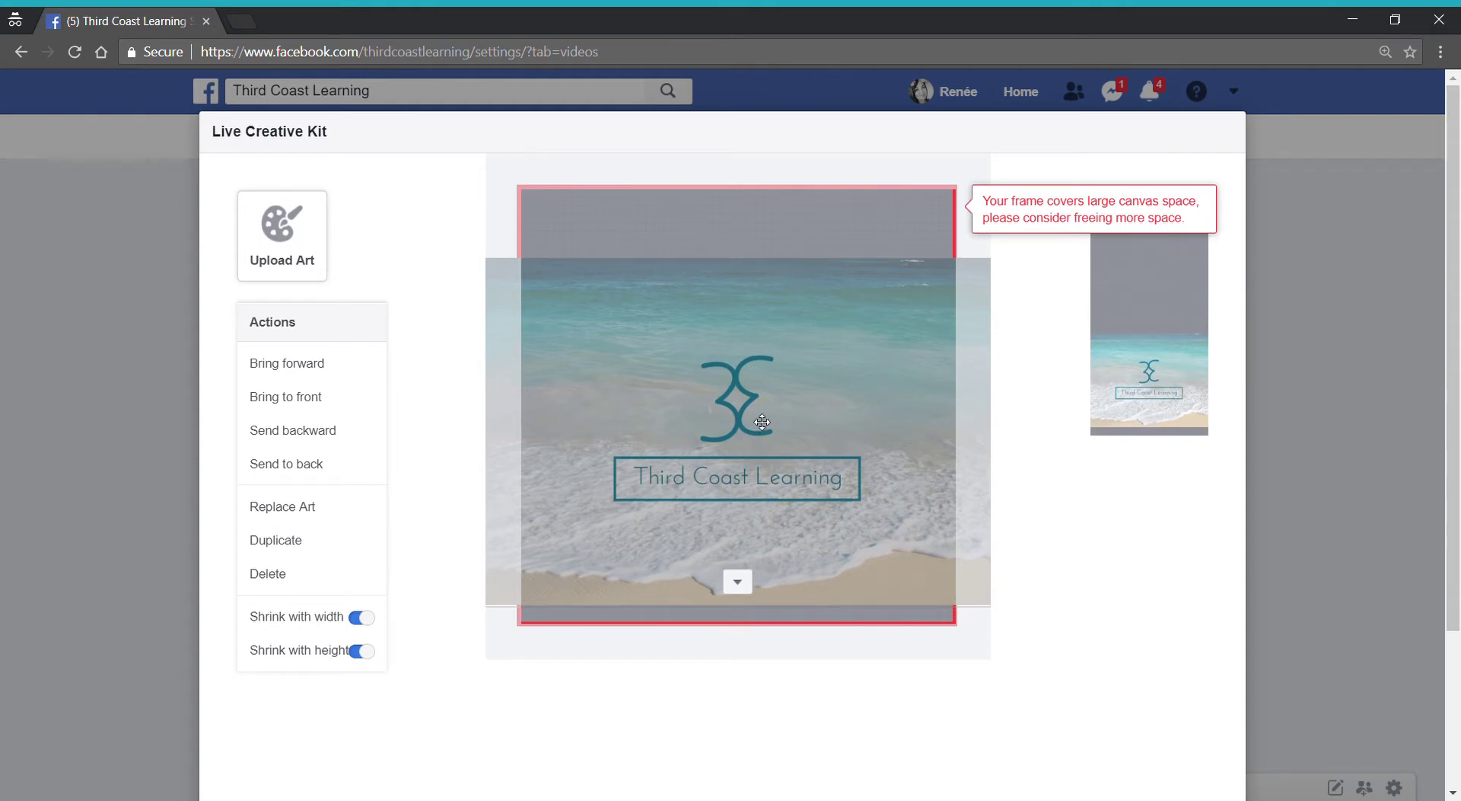
pyautogui.moveTo(887, 392); pyautogui.dragTo(771, 400)
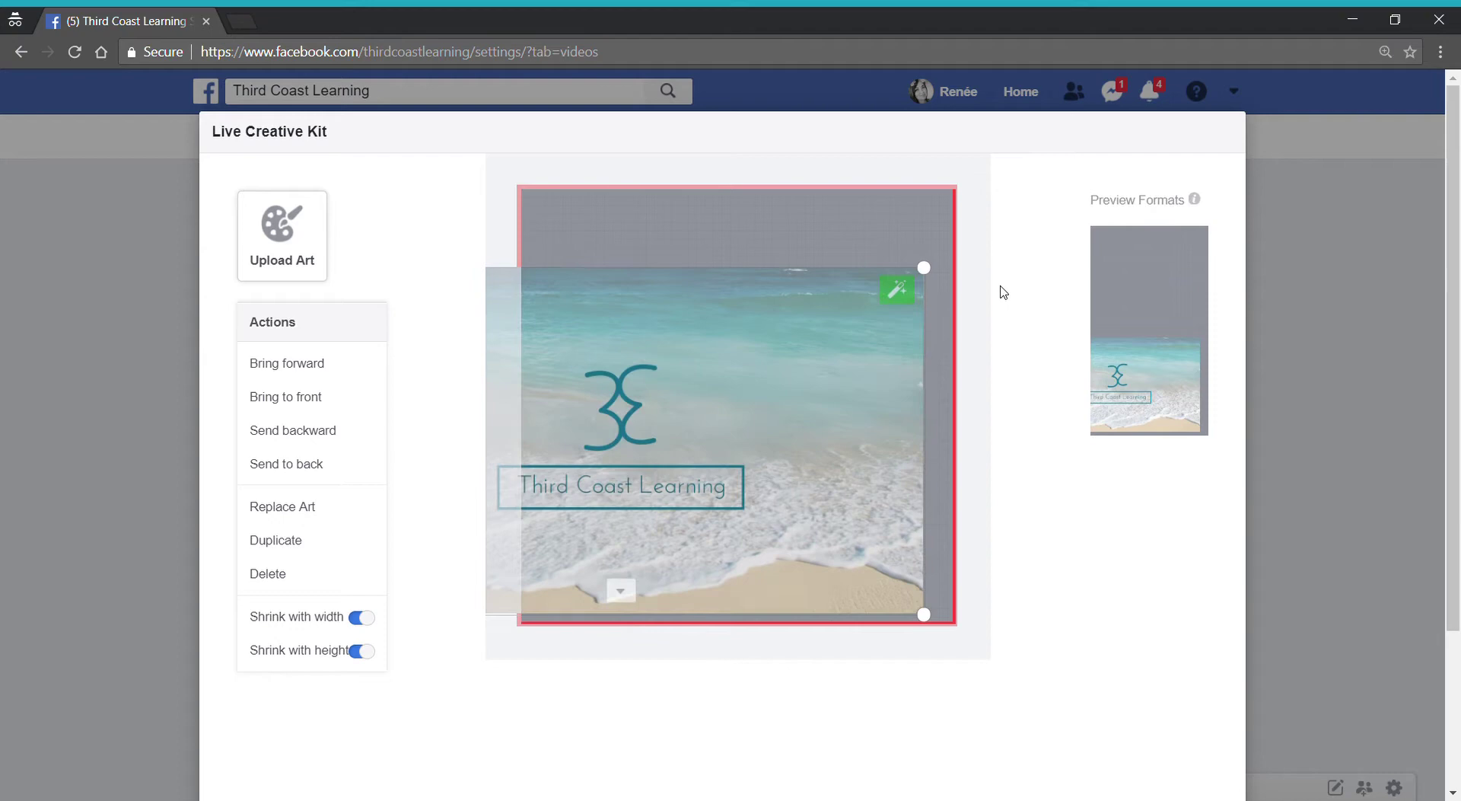
pyautogui.moveTo(926, 268); pyautogui.dragTo(793, 343)
pyautogui.moveTo(697, 429); pyautogui.dragTo(830, 436)
pyautogui.moveTo(496, 355); pyautogui.dragTo(533, 368)
pyautogui.moveTo(632, 376); pyautogui.dragTo(631, 388)
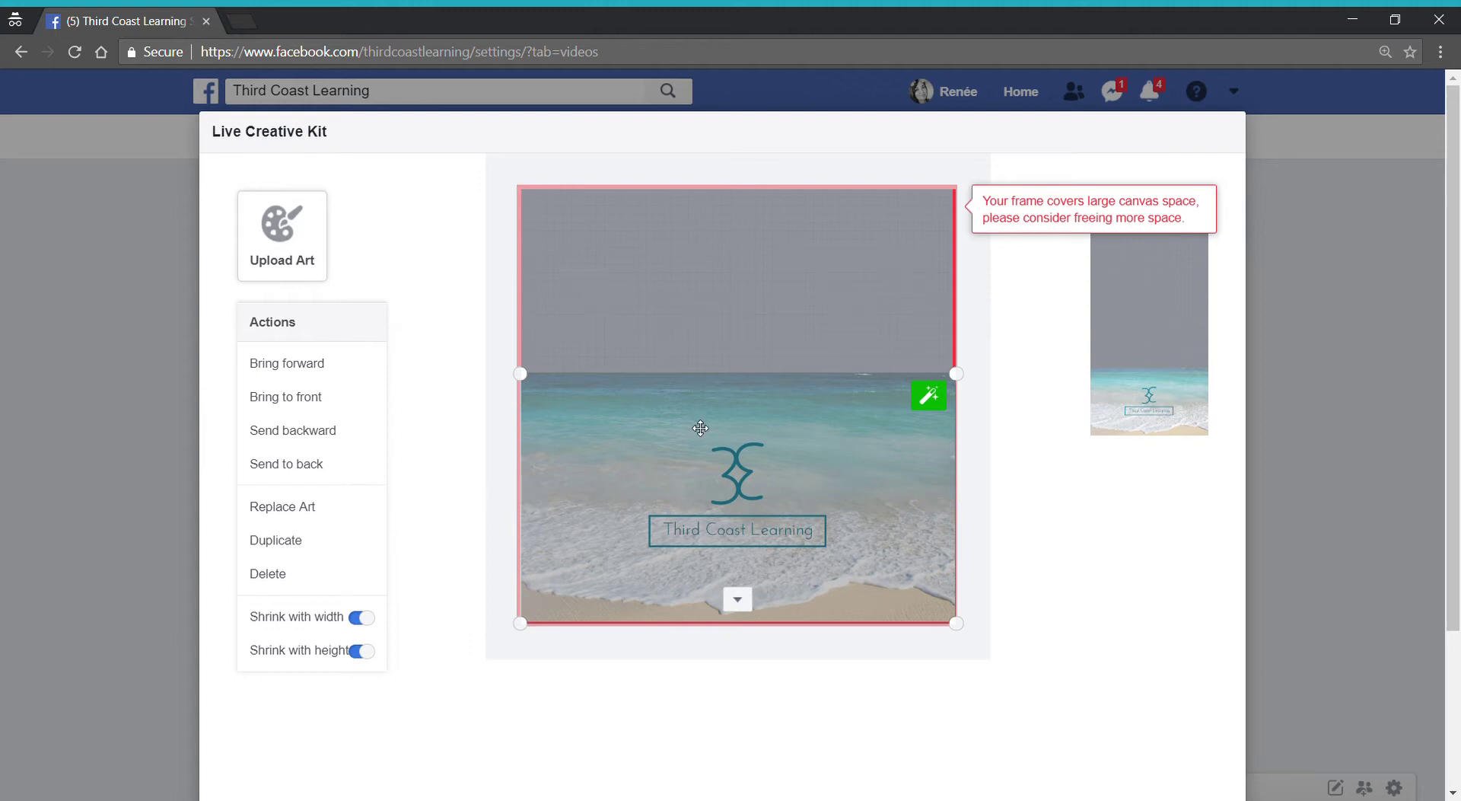
# - Raise the beach art slightly above the canvas's bottom edge so the logo clears the phone controls in the portrait preview
pyautogui.moveTo(1188, 349)
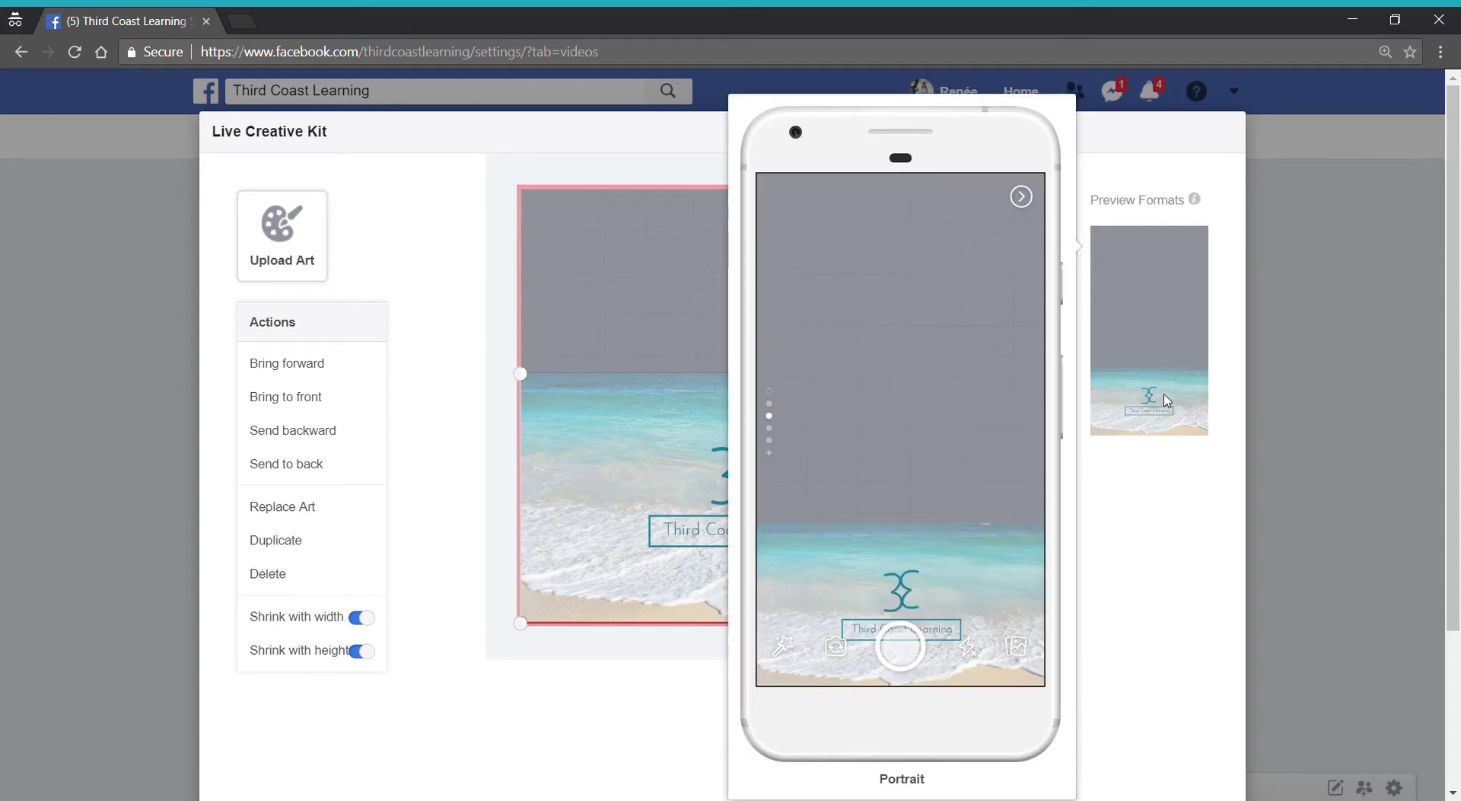
pyautogui.moveTo(717, 472); pyautogui.dragTo(716, 453)
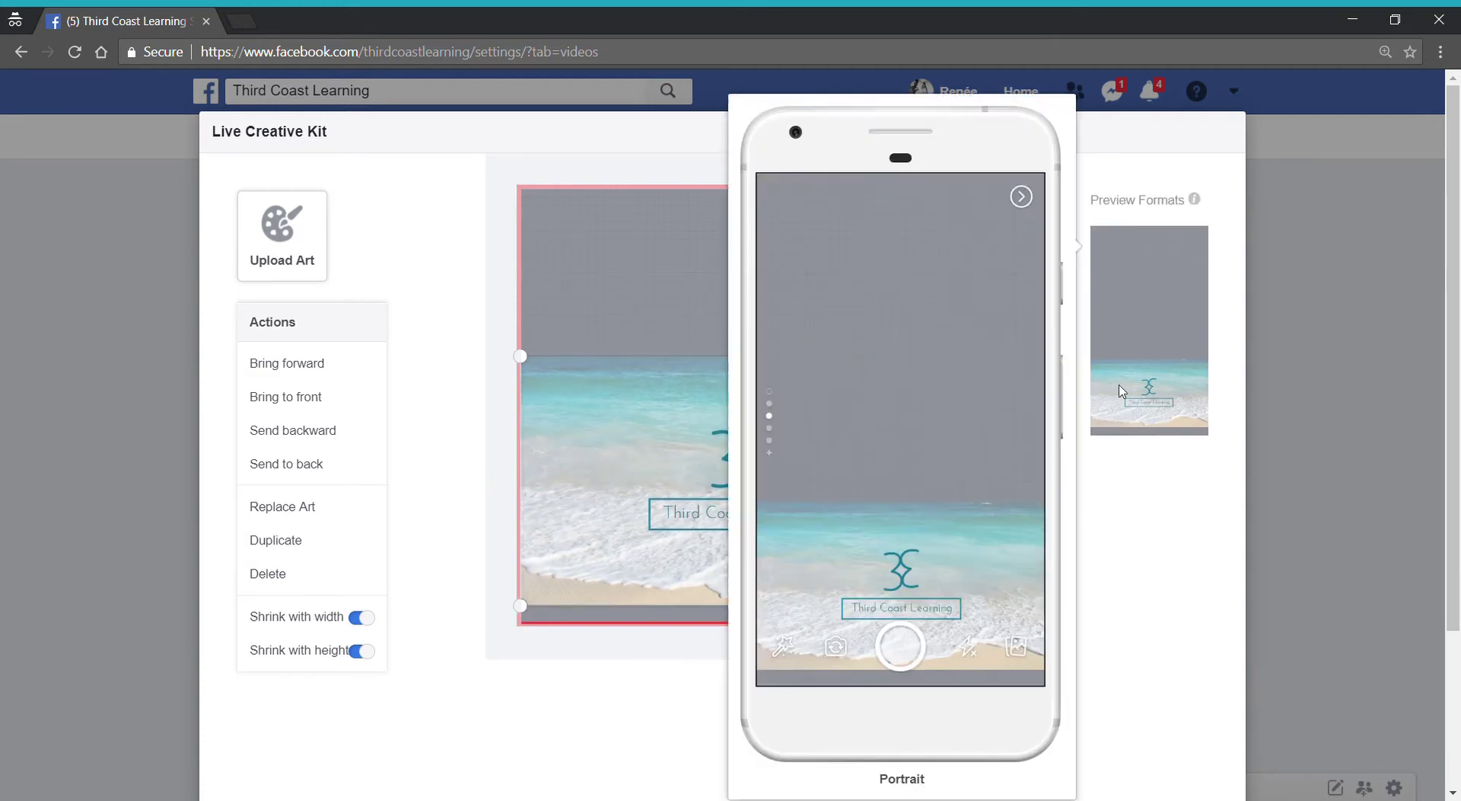
pyautogui.moveTo(871, 462); pyautogui.dragTo(871, 453)
pyautogui.moveTo(1115, 394)
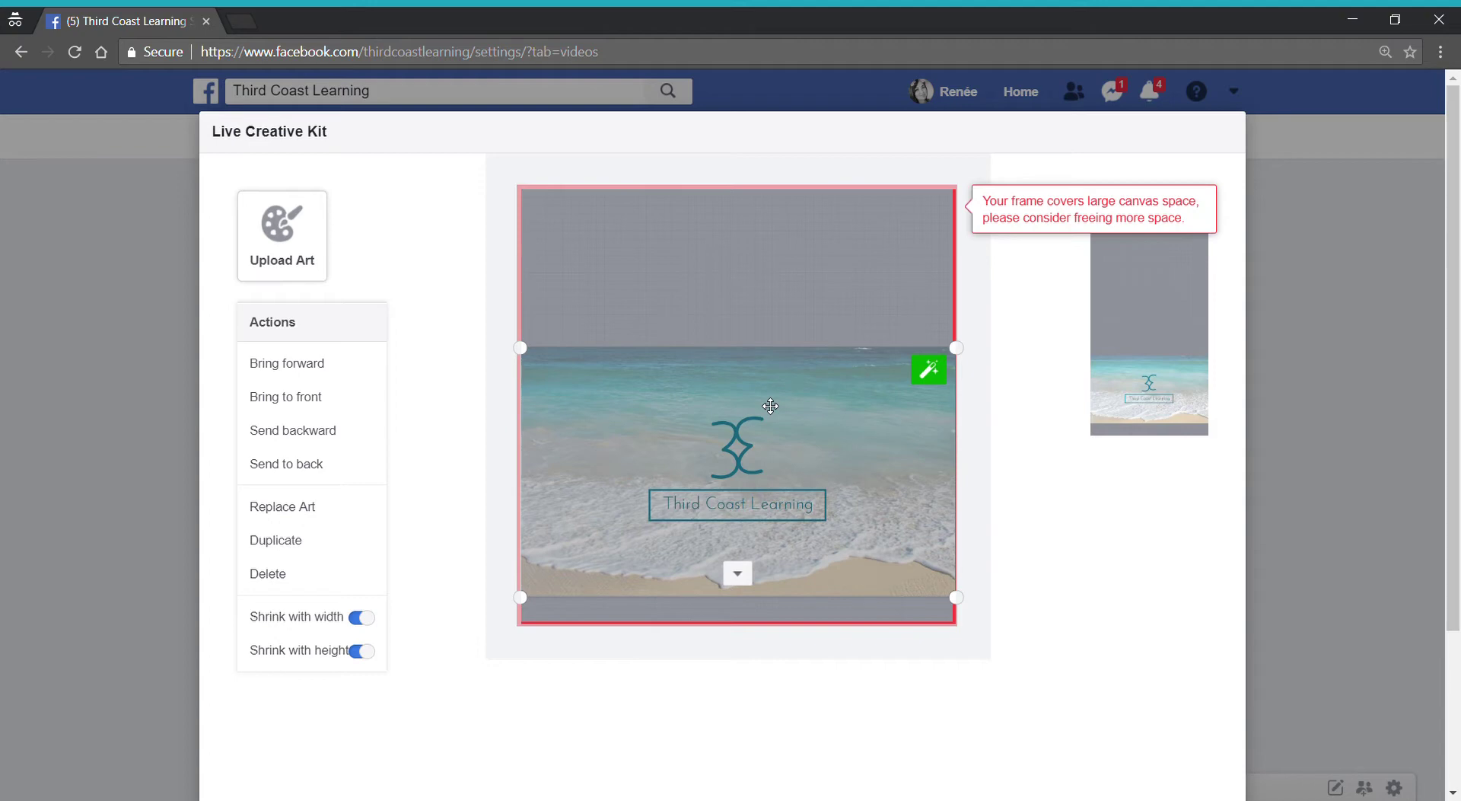
pyautogui.click(930, 373)
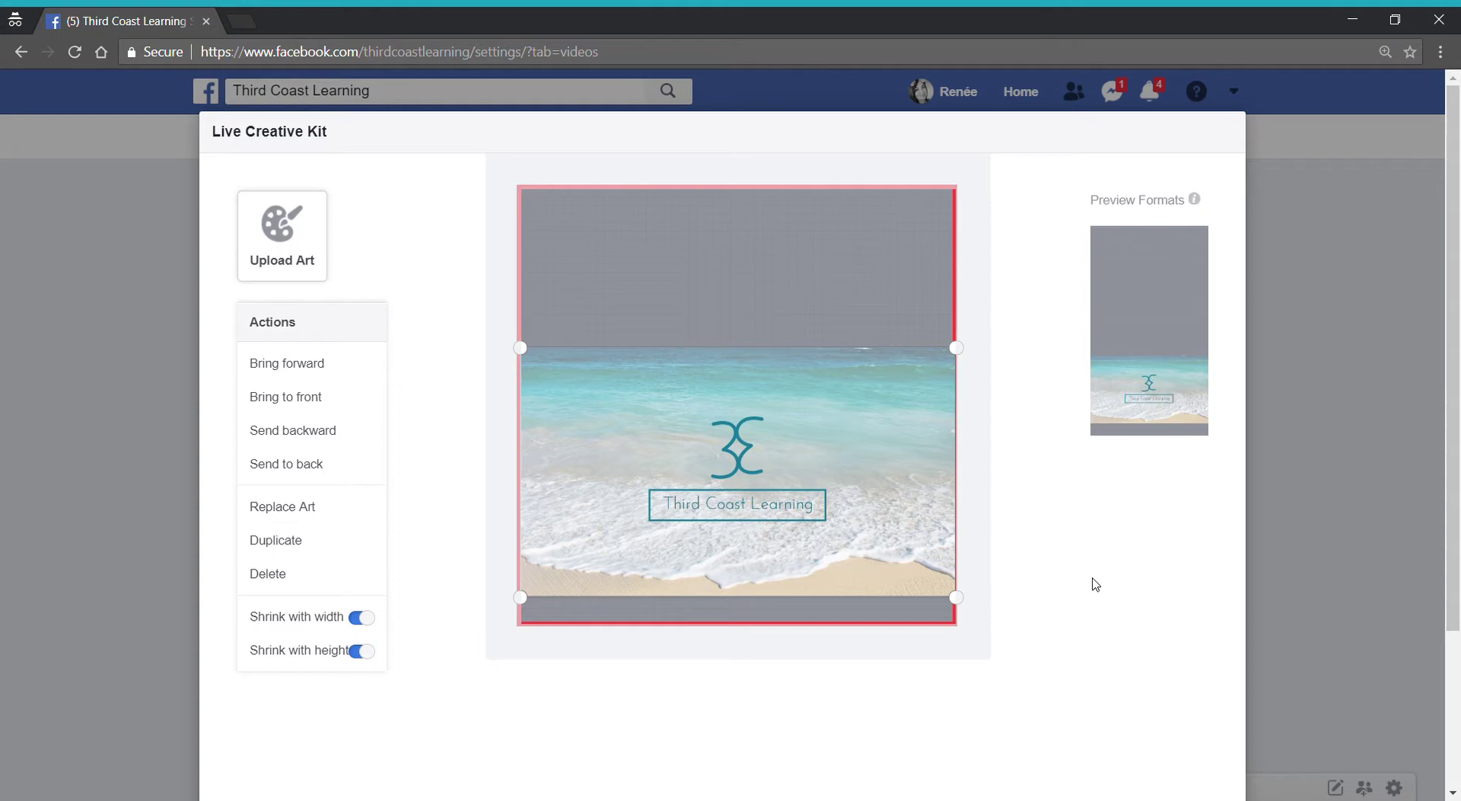
# - Continue to the kit details and upload Compass Sticker.png, Sun Sticker.png and Lighthouse.png as live stickers
pyautogui.scroll(-3, 1096, 584)
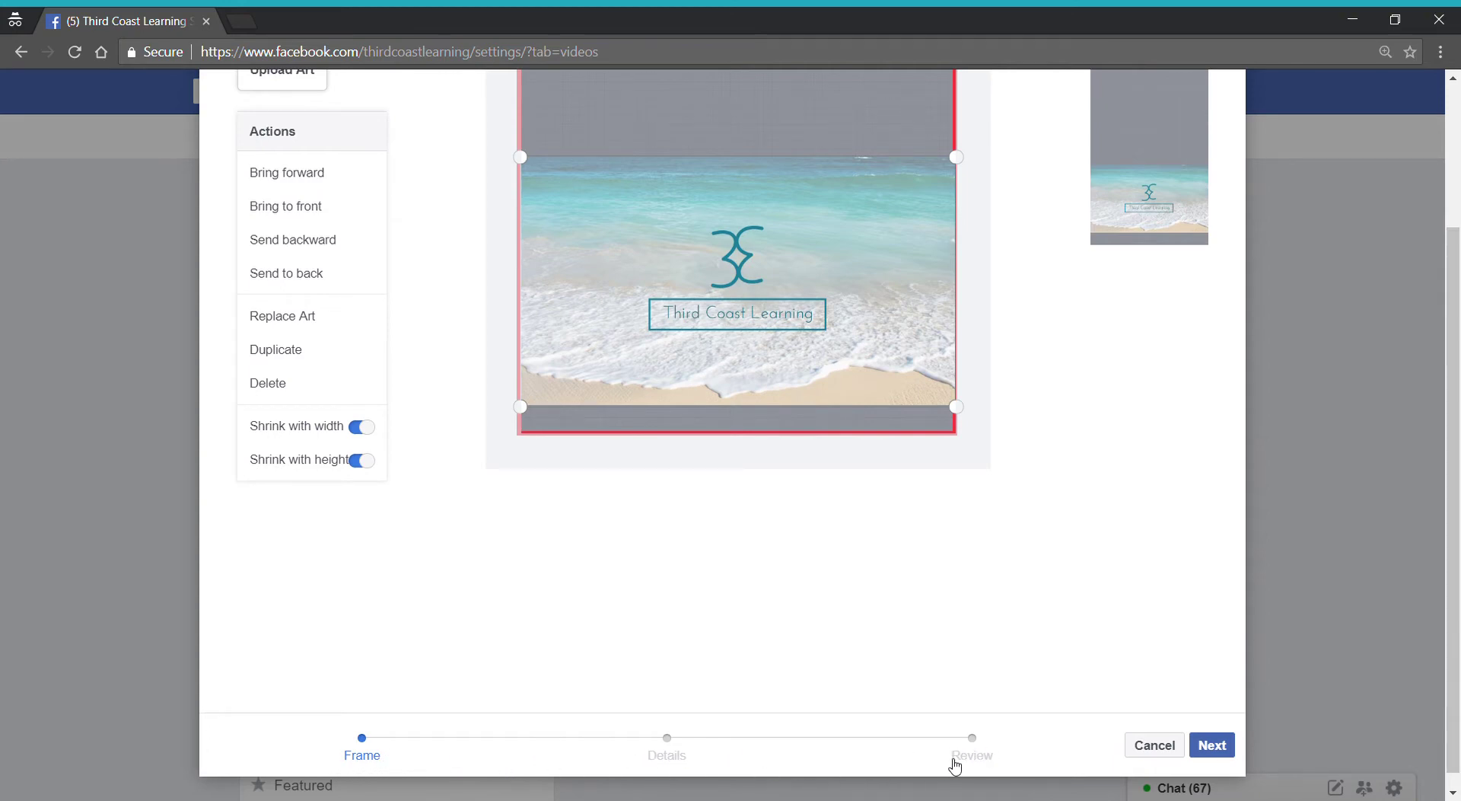
pyautogui.click(1215, 747)
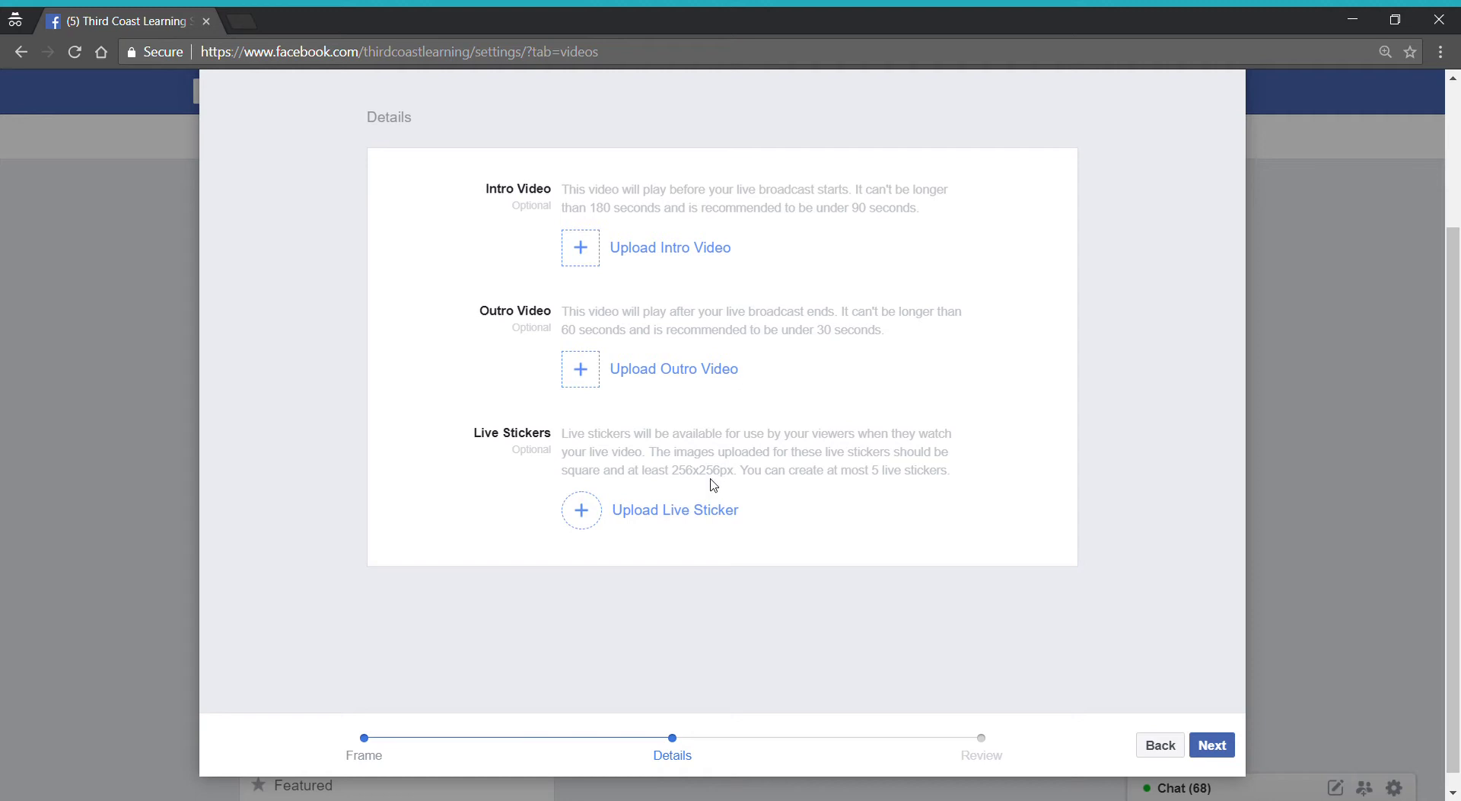
pyautogui.click(585, 514)
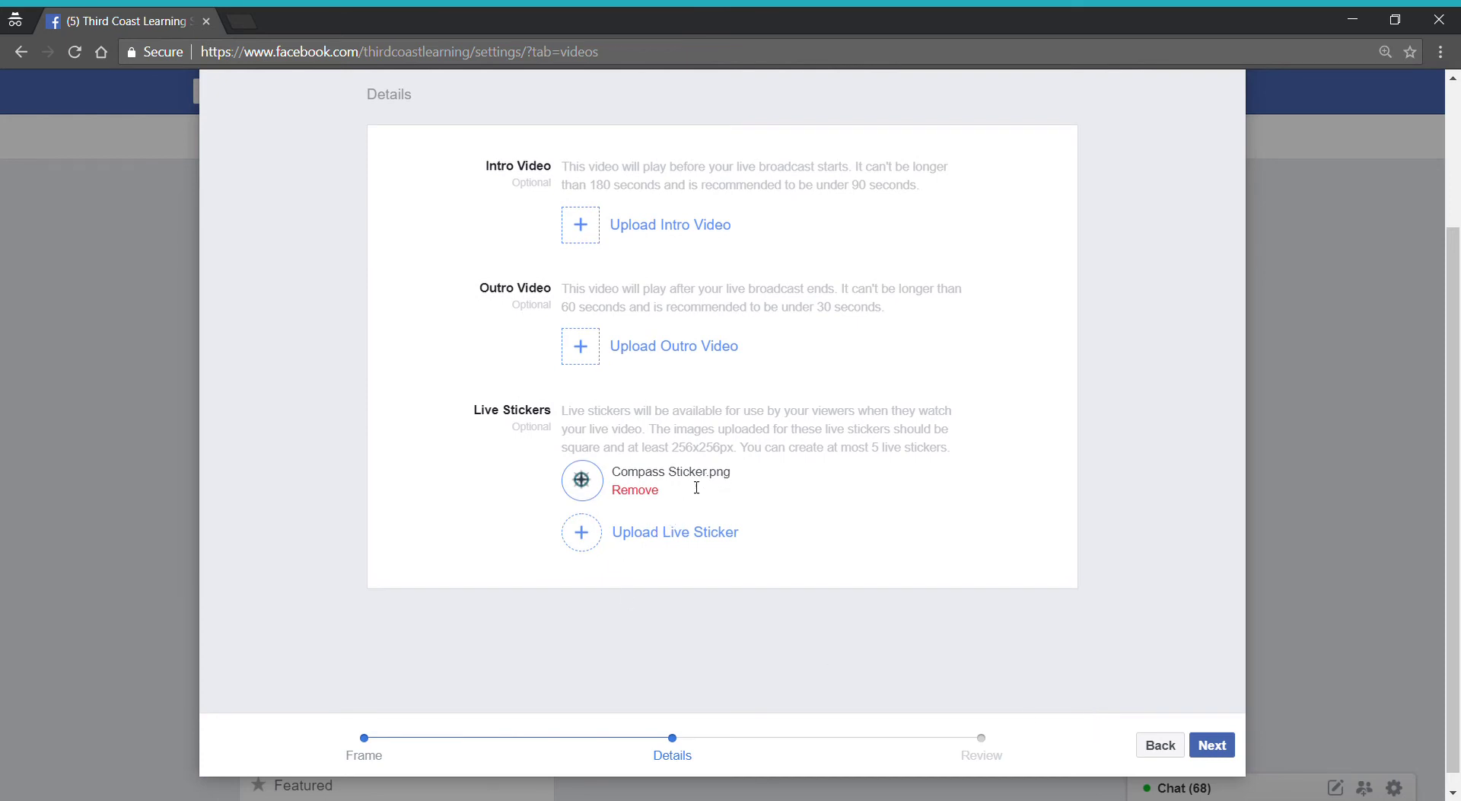
pyautogui.click(583, 541)
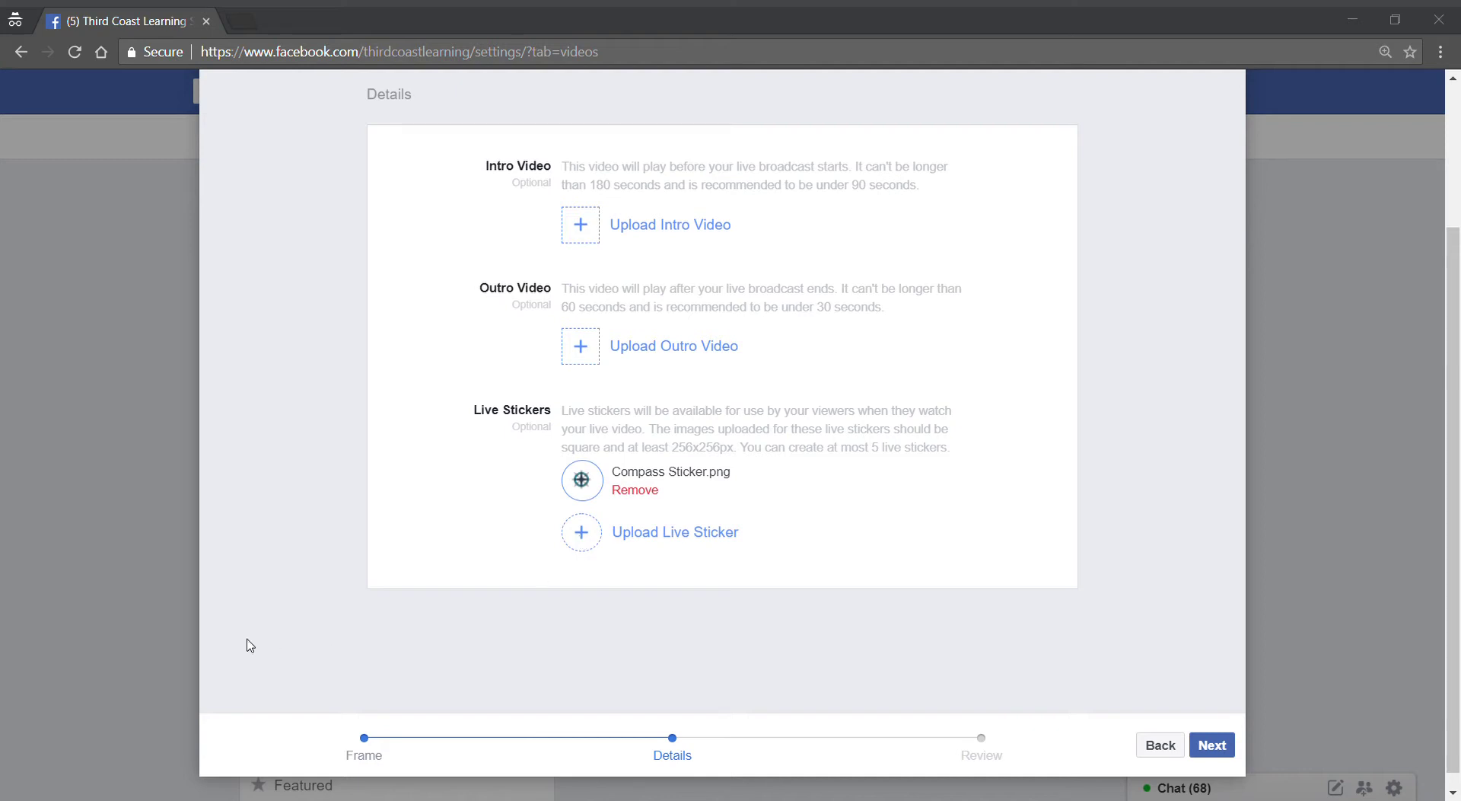
pyautogui.click(1078, 723)
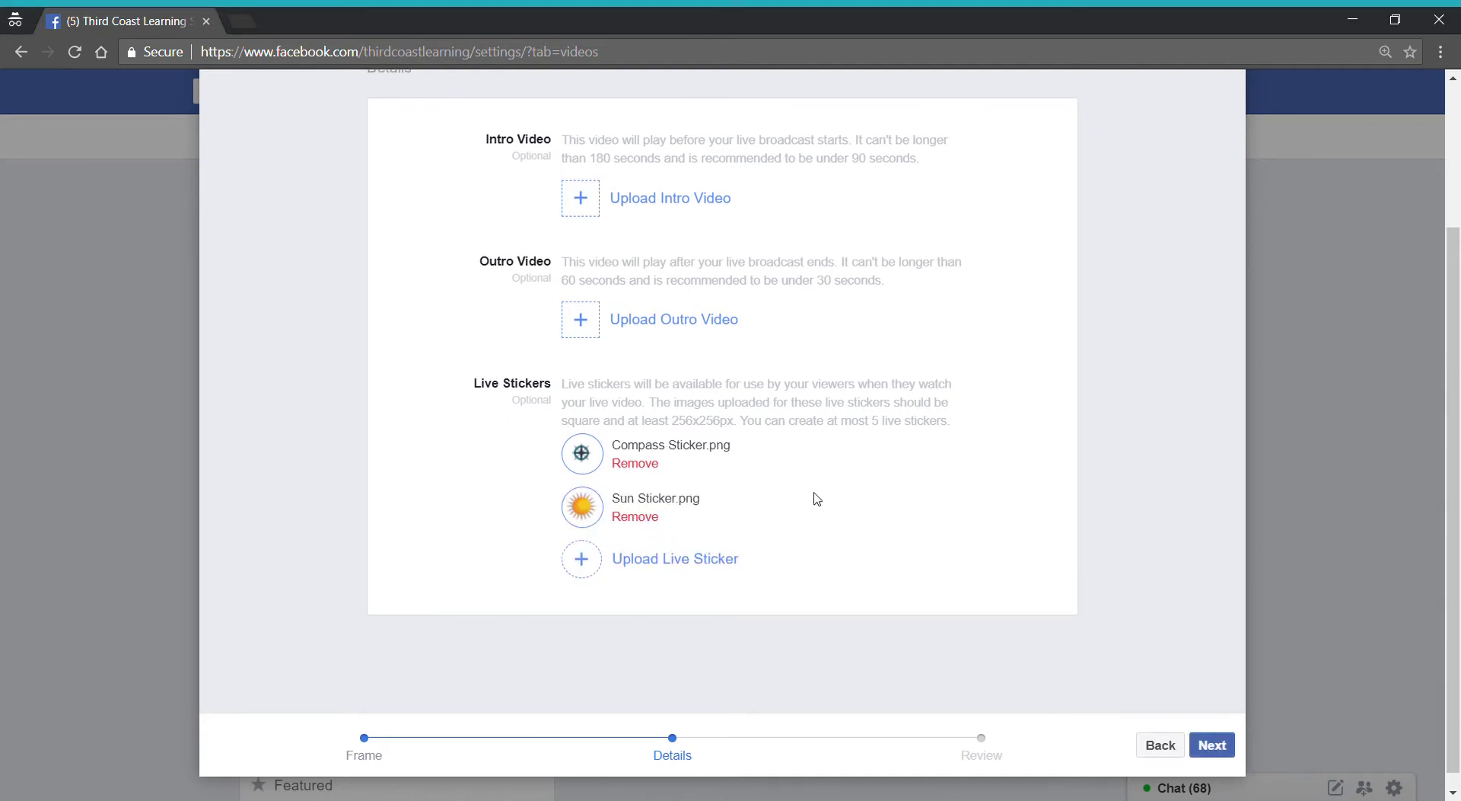
pyautogui.click(583, 568)
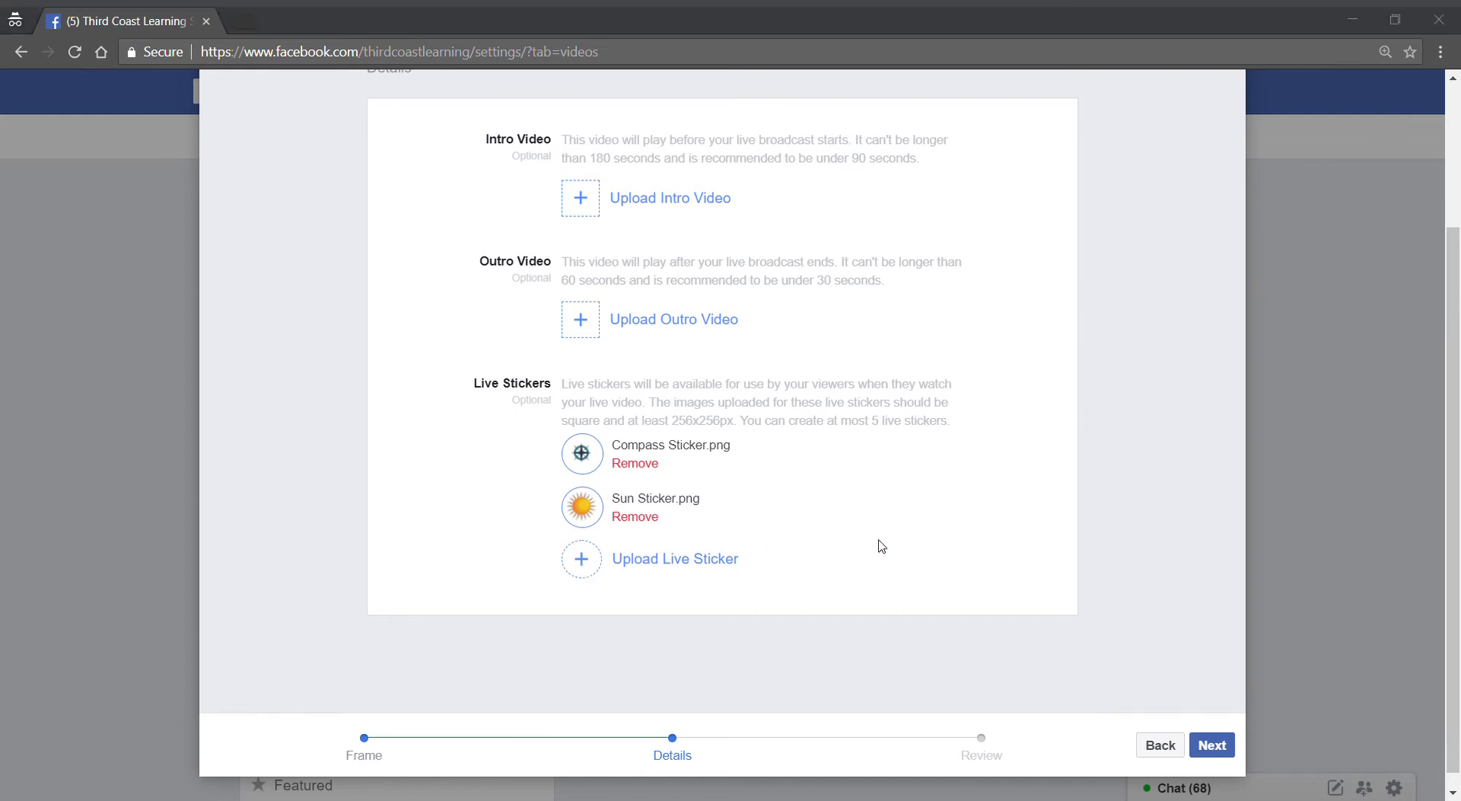
pyautogui.click(1070, 722)
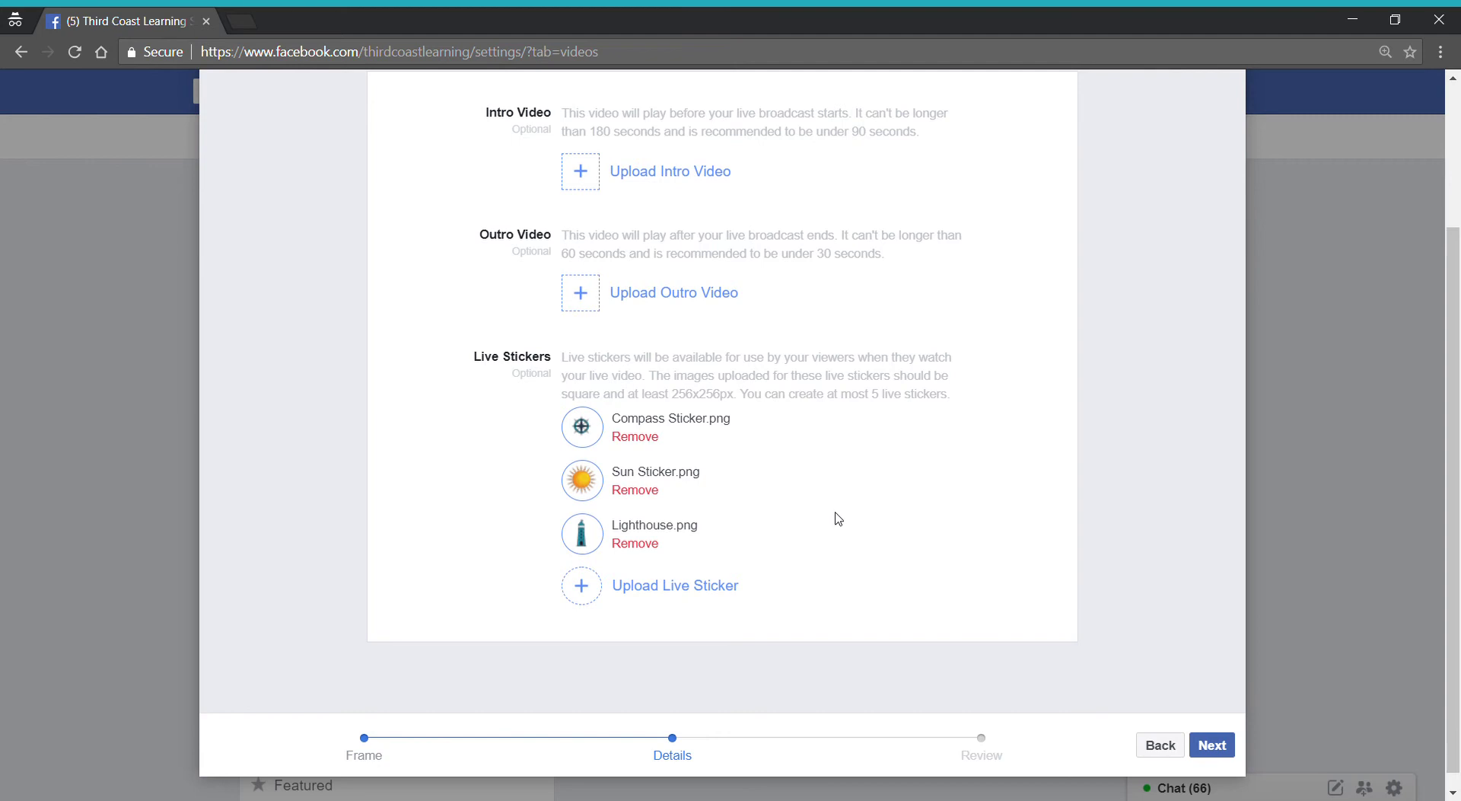
# - Proceed to the review of the frame and stickers and submit the Live Creative Kit
pyautogui.click(1227, 753)
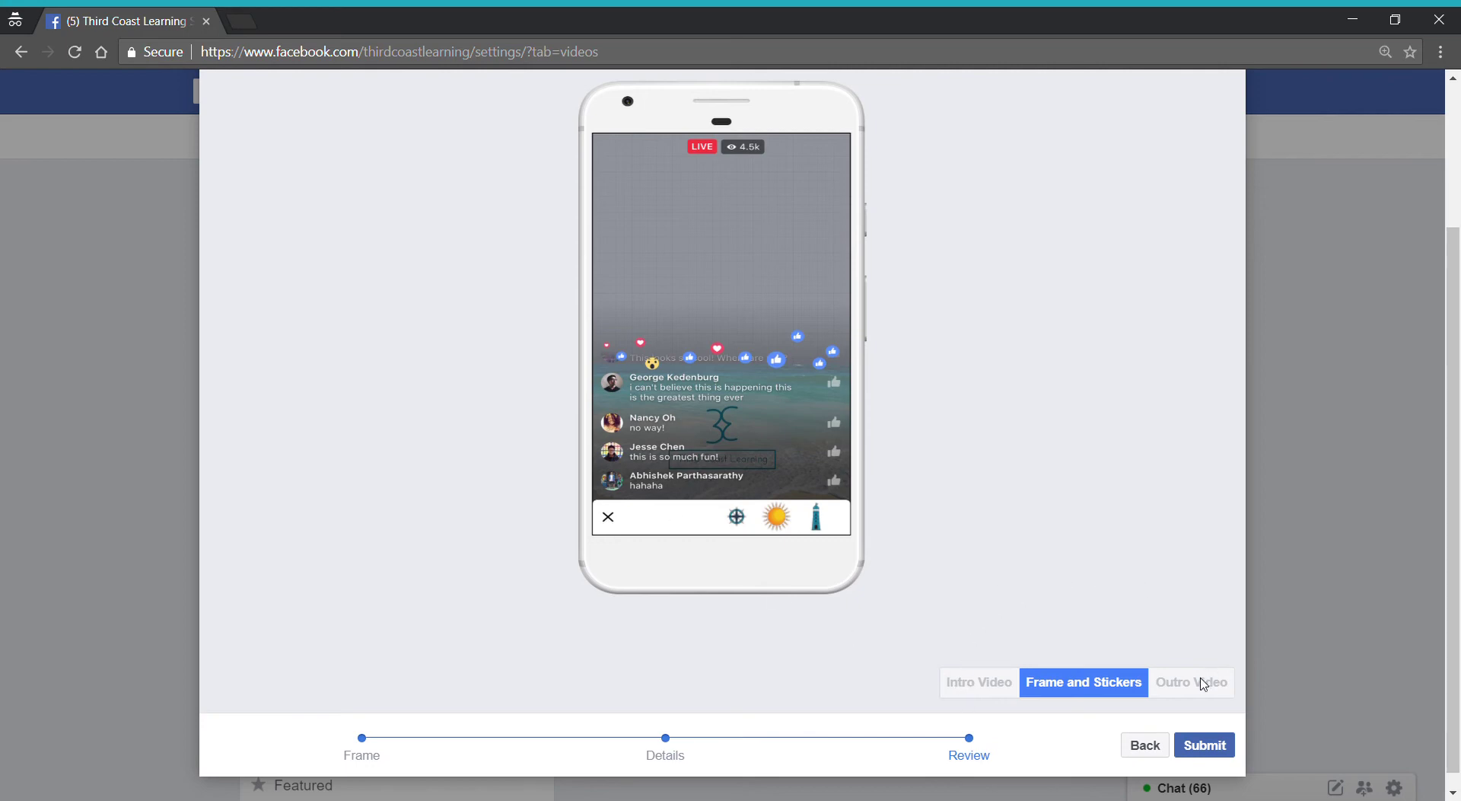
pyautogui.click(1217, 745)
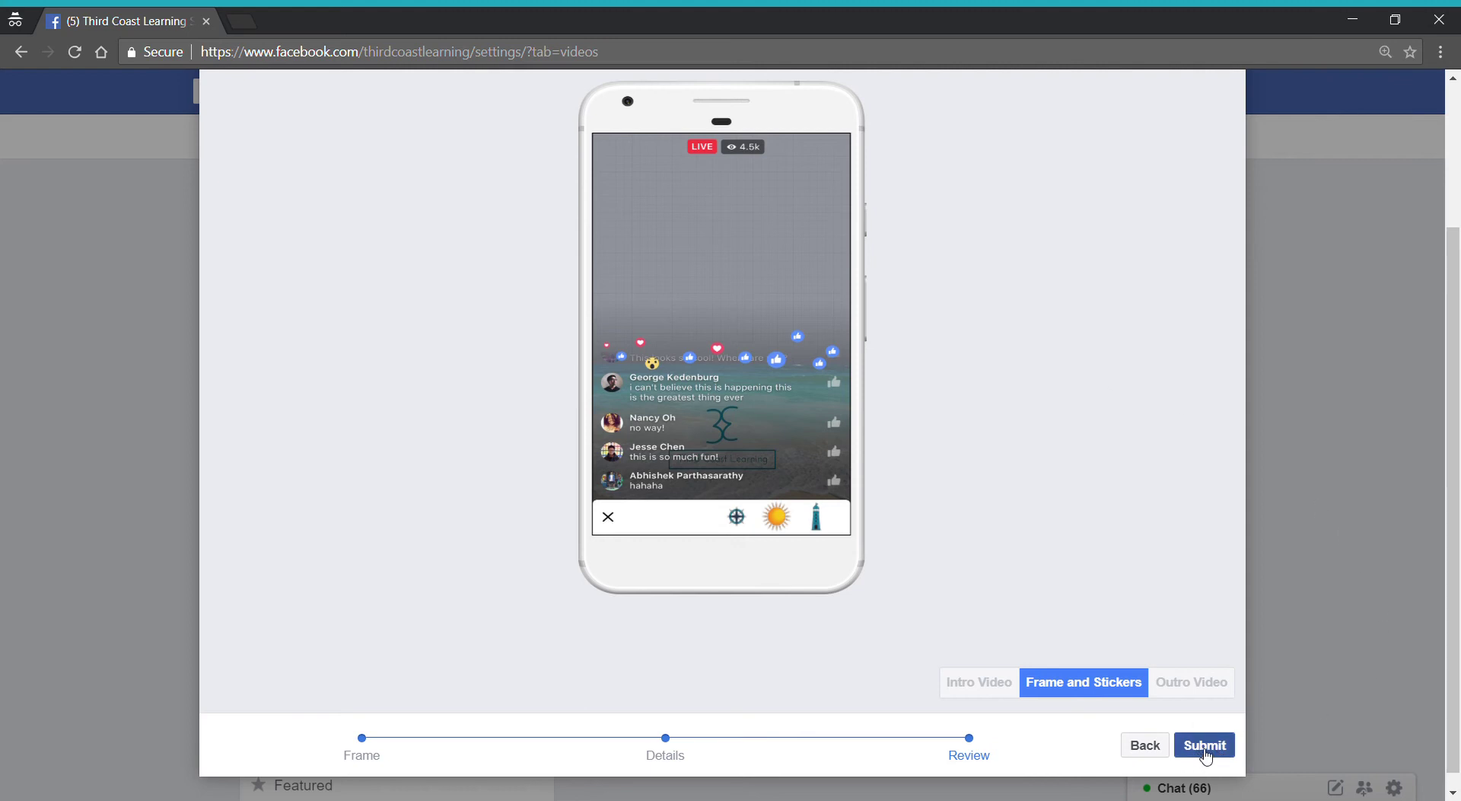
pyautogui.click(1203, 754)
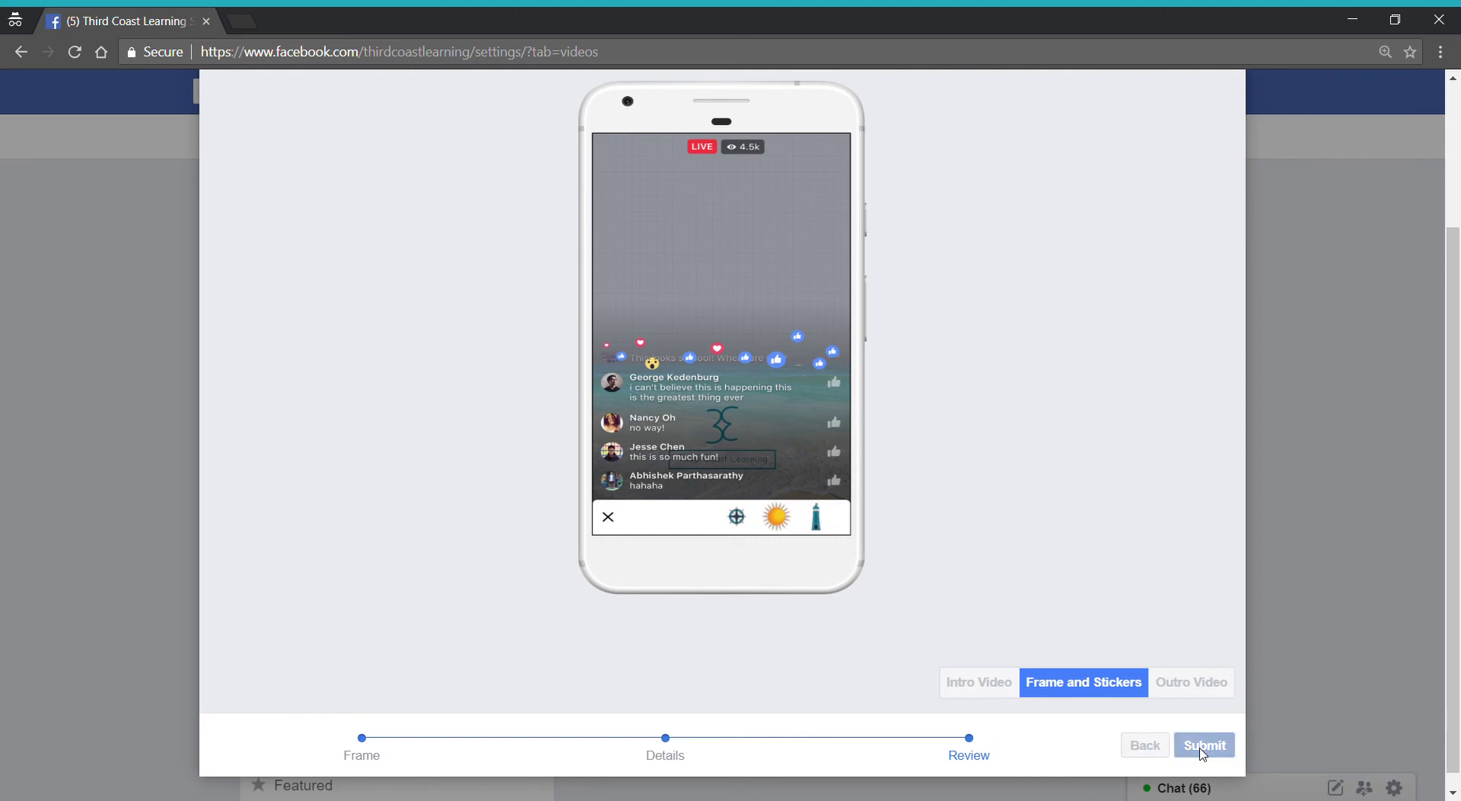